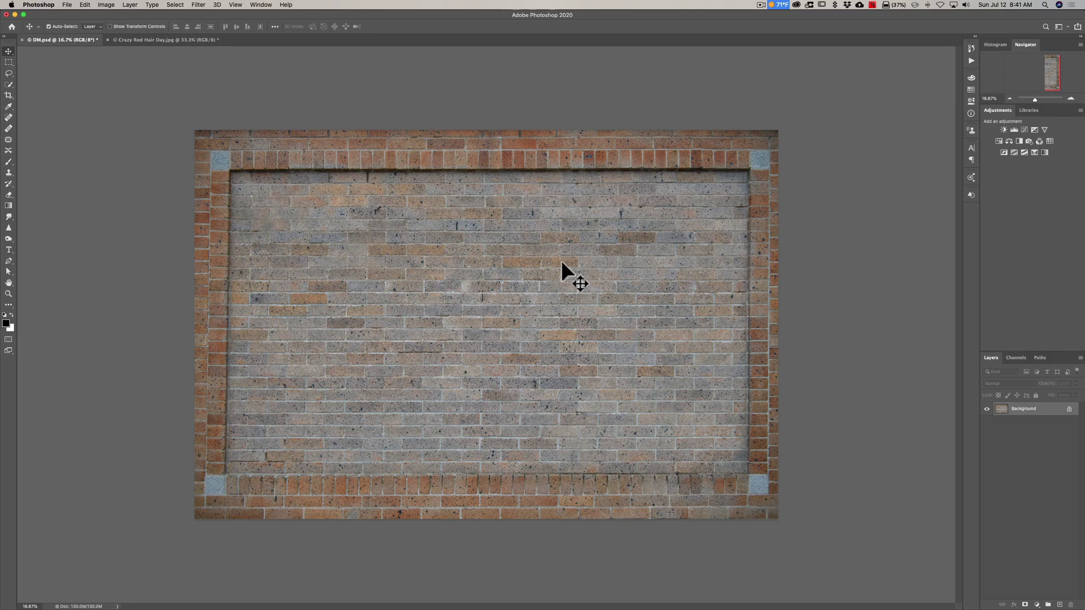
- Back in the brick wall document, duplicate the Background layer and desaturate the copy
{"action": "left_click", "coordinate": [144, 37]}
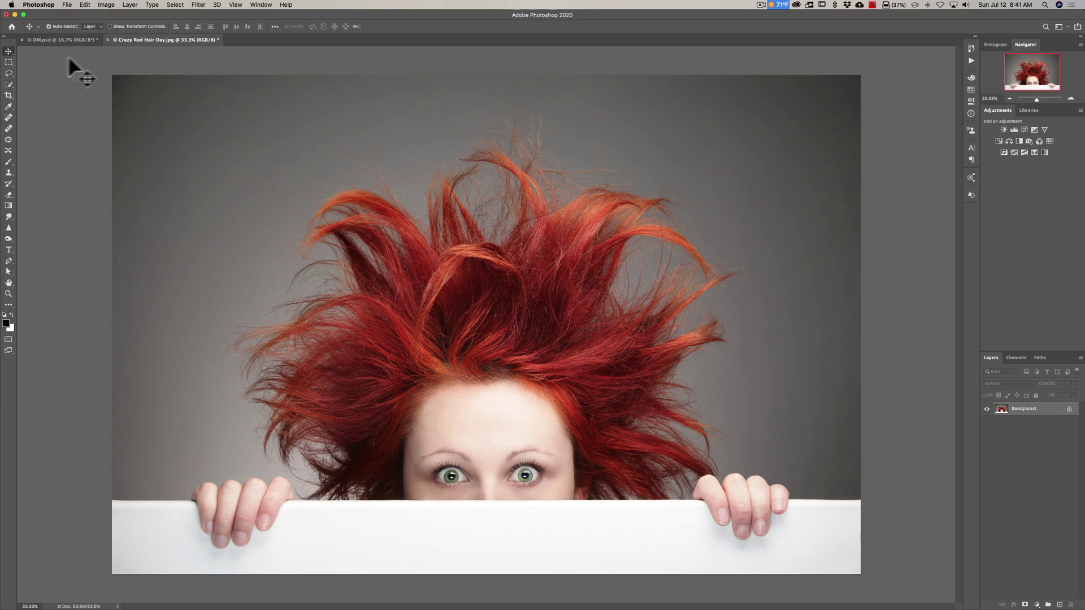
{"action": "left_click", "coordinate": [57, 38]}
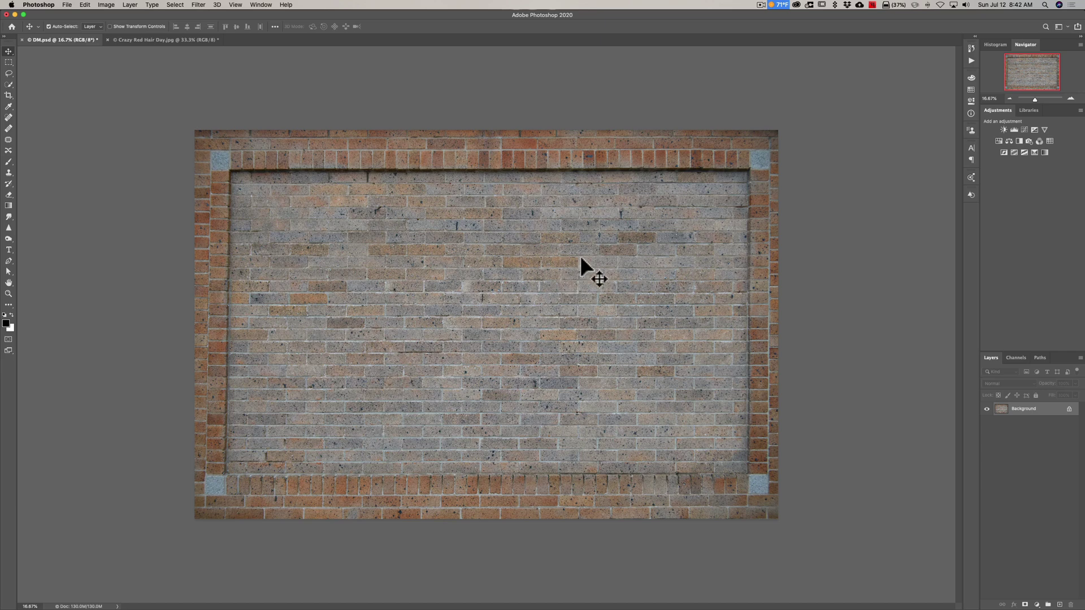
{"action": "key", "text": "super"}
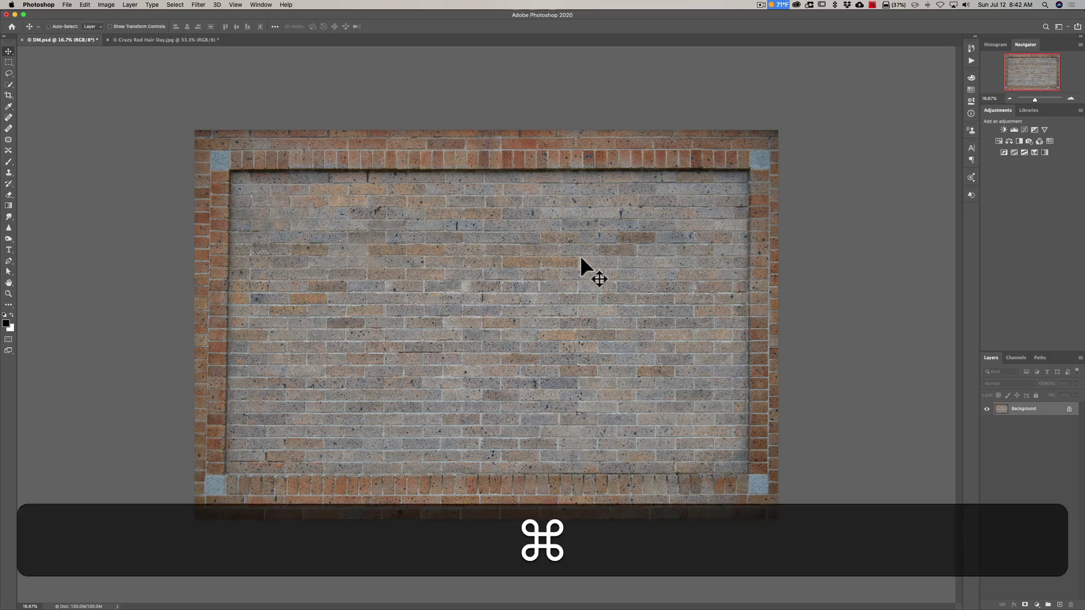
{"action": "key", "text": "super+j"}
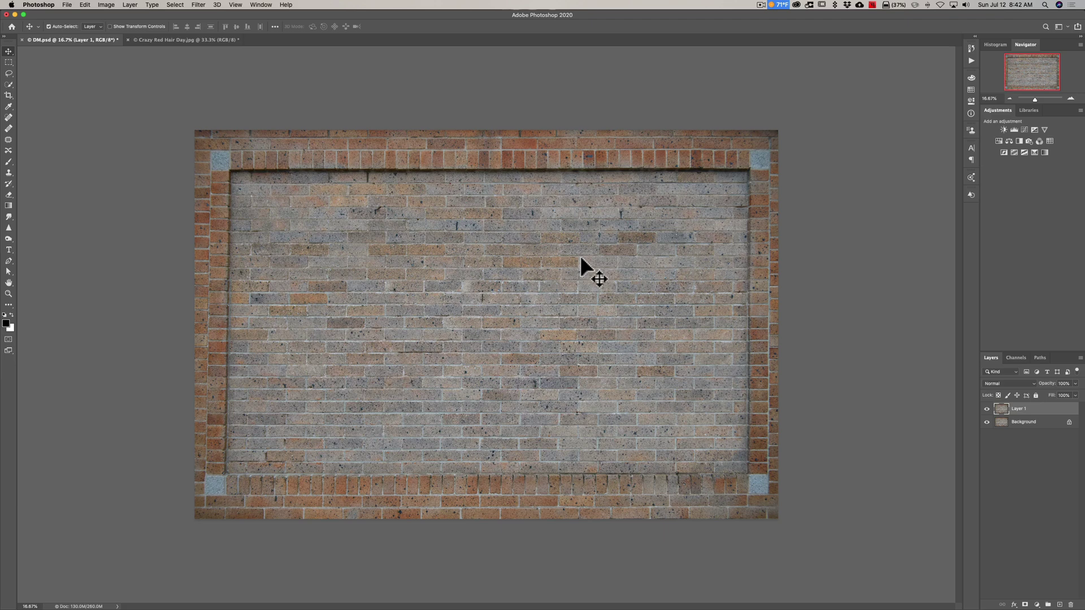
{"action": "key", "text": "shift+super+u"}
- Apply the Strong Contrast (RGB) Curves preset to the grayscale brick copy
{"action": "left_click", "coordinate": [108, 5]}
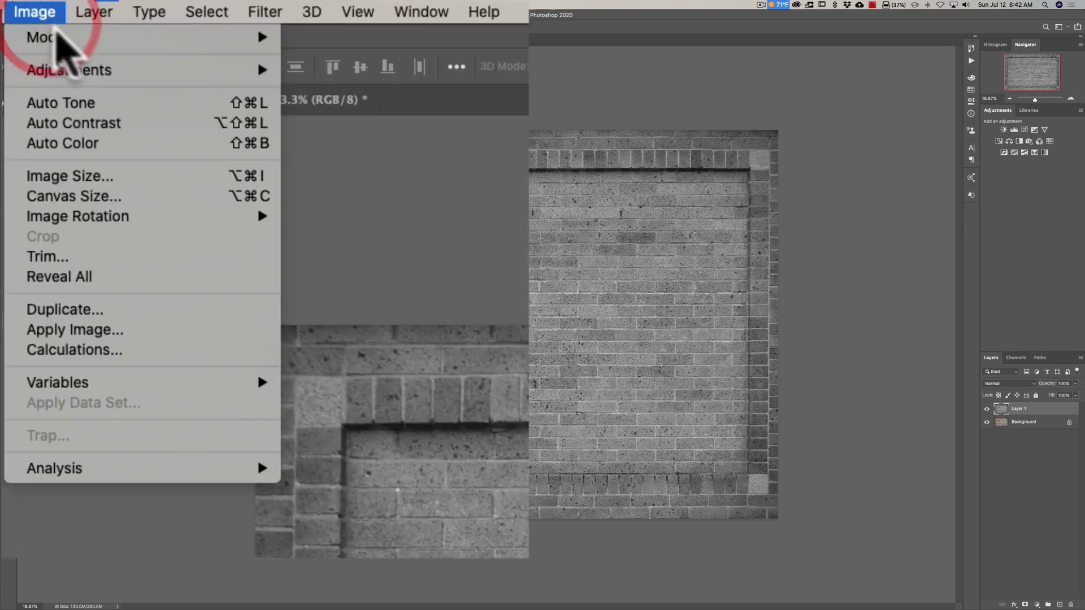
{"action": "mouse_move", "coordinate": [93, 39]}
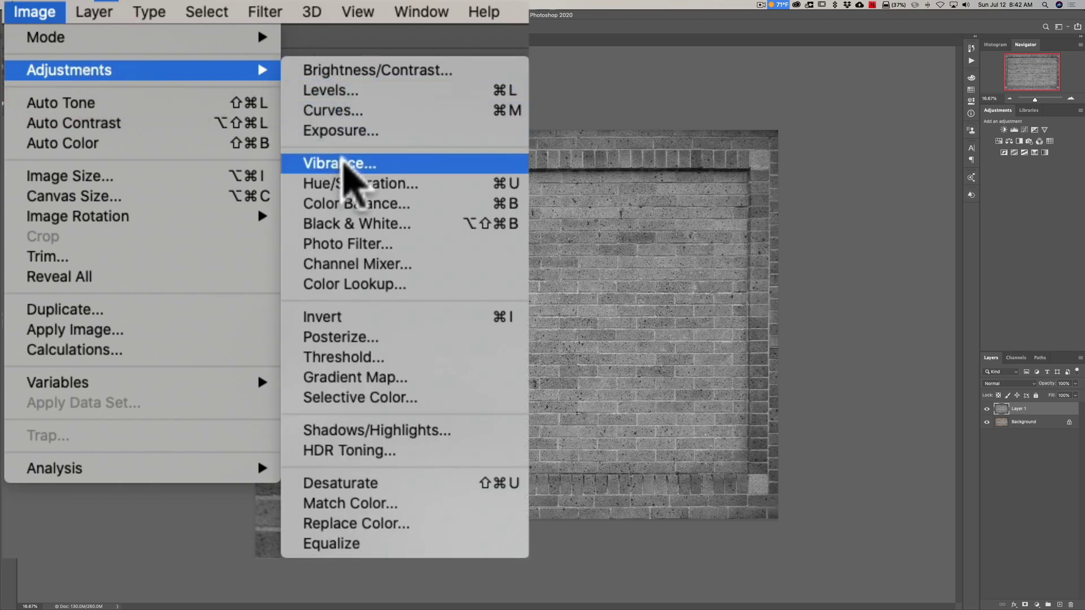
{"action": "left_click", "coordinate": [346, 112]}
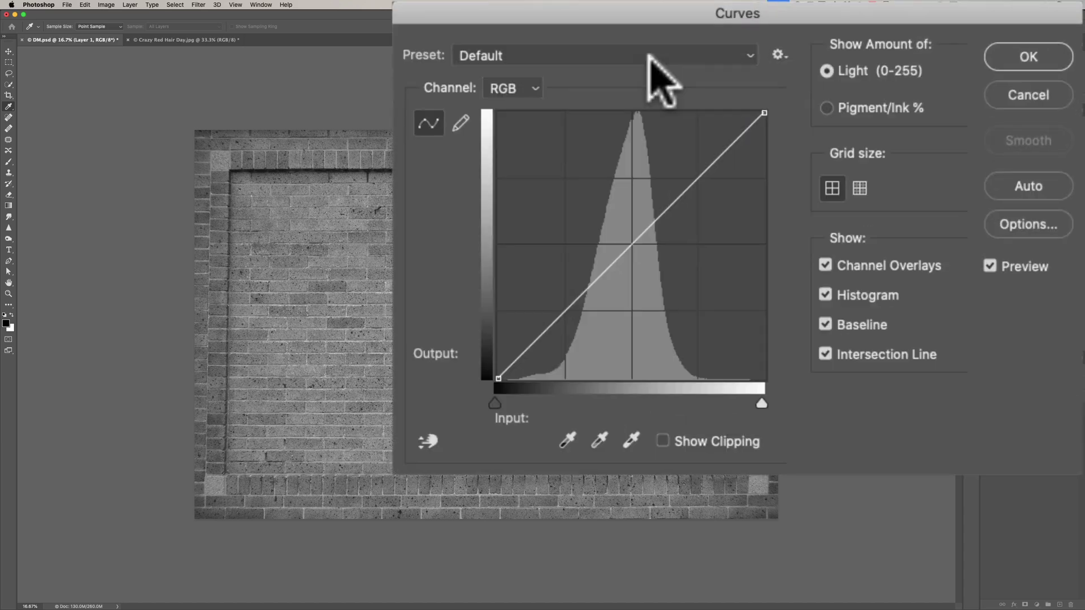
{"action": "left_click", "coordinate": [737, 59]}
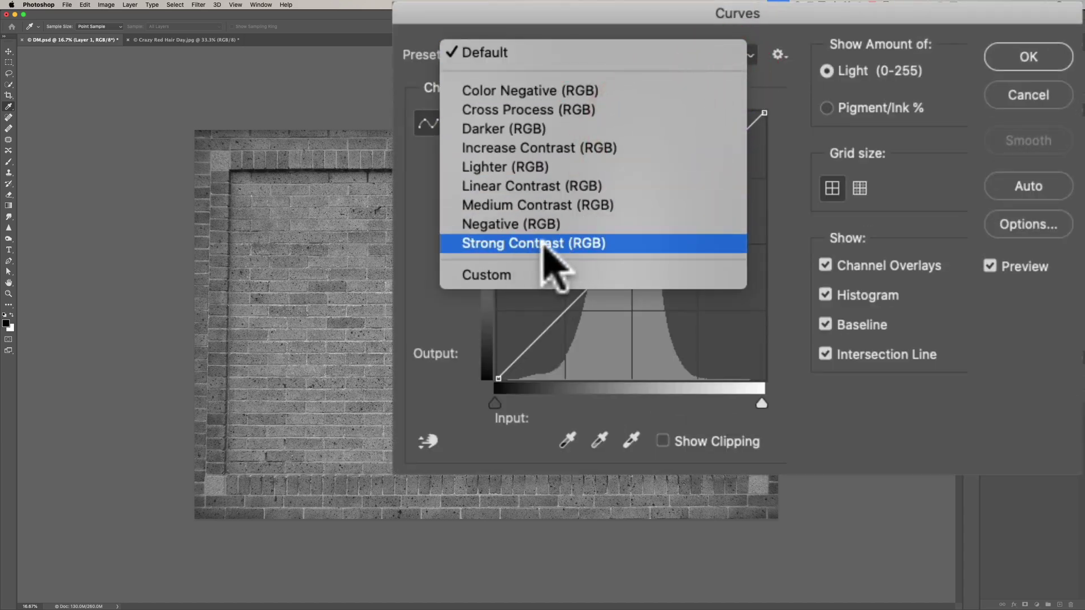
{"action": "left_click", "coordinate": [534, 244]}
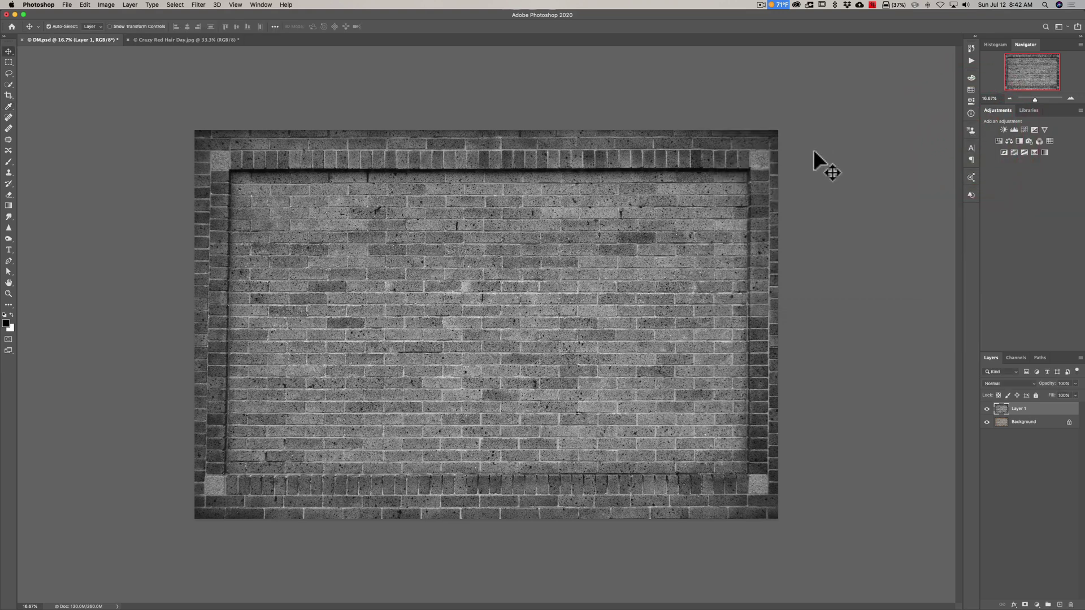
- Save the layered document as DM.psd in Photoshop format
{"action": "left_click", "coordinate": [67, 4]}
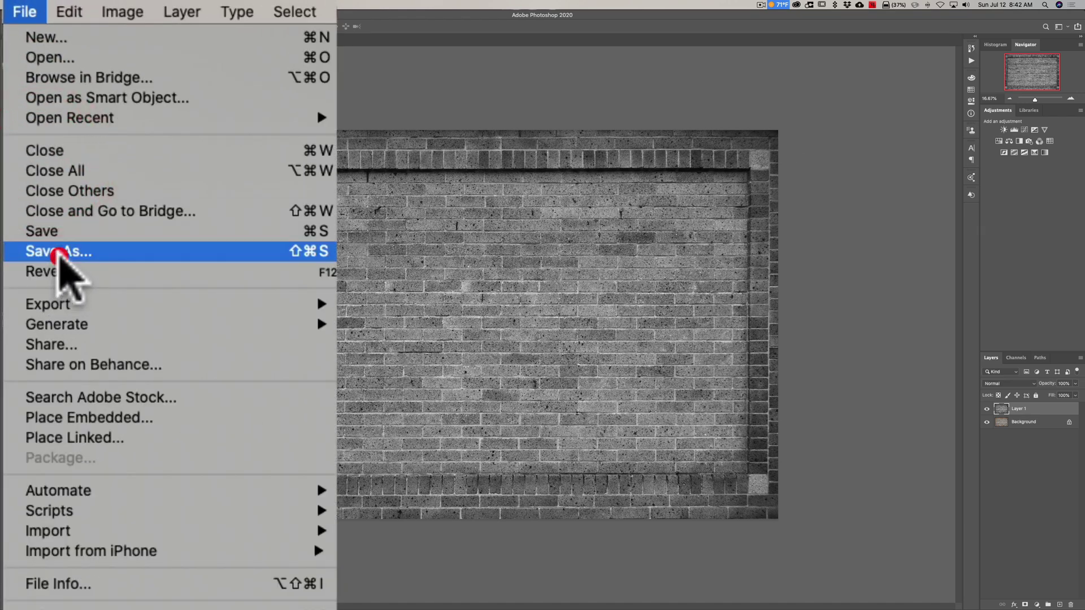
{"action": "left_click", "coordinate": [56, 254]}
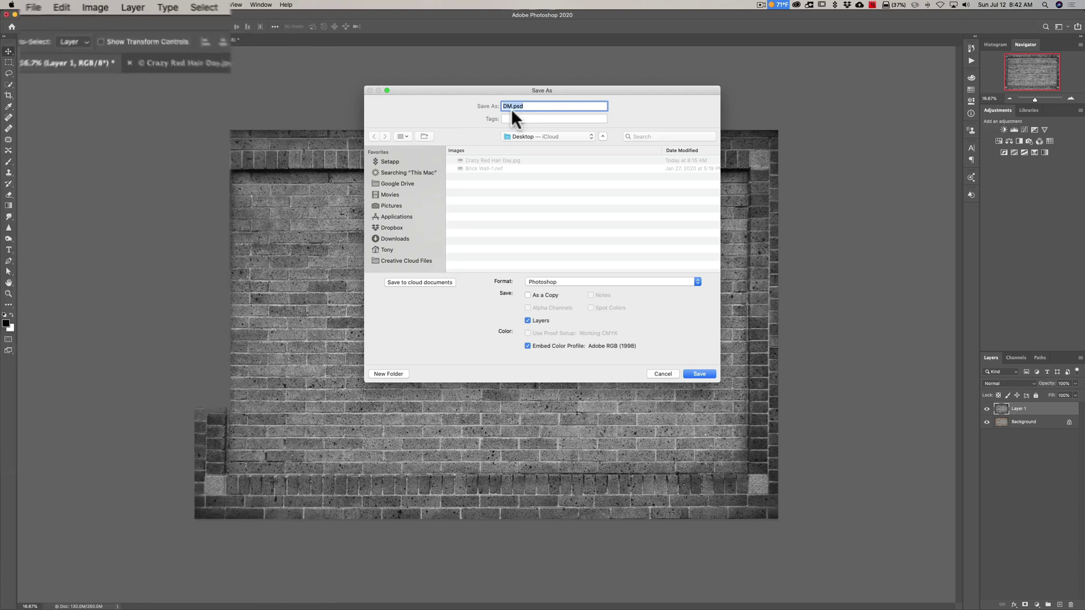
{"action": "left_click", "coordinate": [501, 105]}
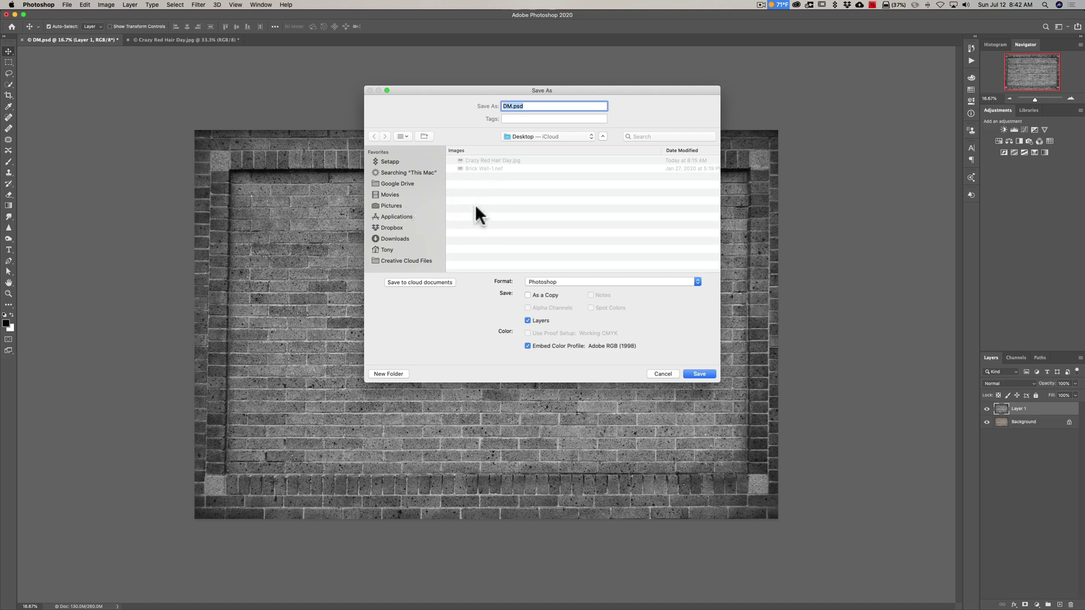
{"action": "left_click", "coordinate": [699, 374]}
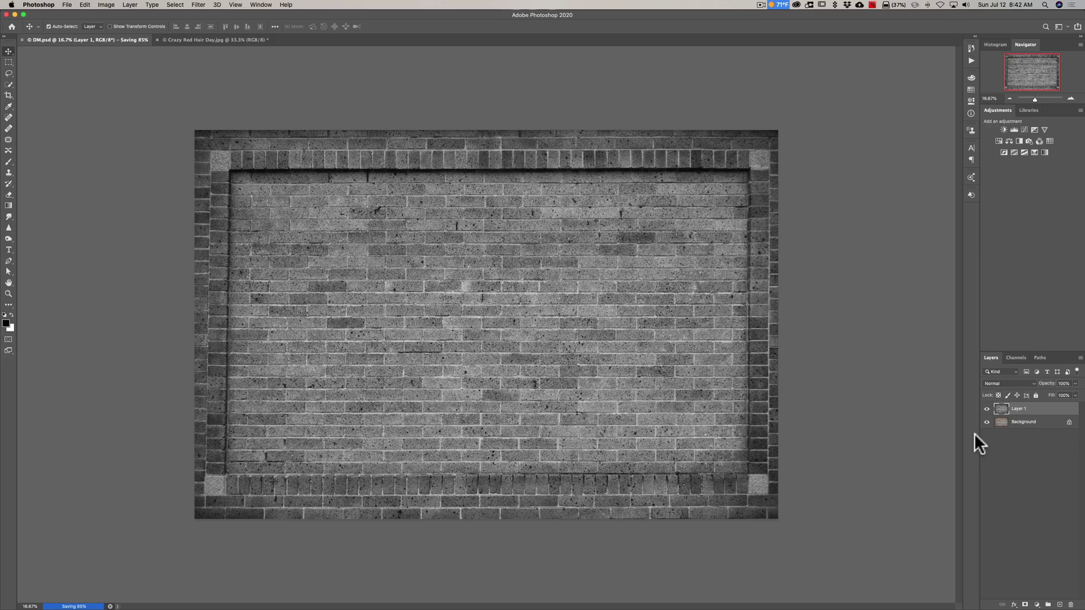
- Delete the grayscale Layer 1 and switch to the Crazy Red Hair Day.jpg photo
{"action": "left_click", "coordinate": [1040, 415]}
{"action": "key", "text": "BackSpace"}
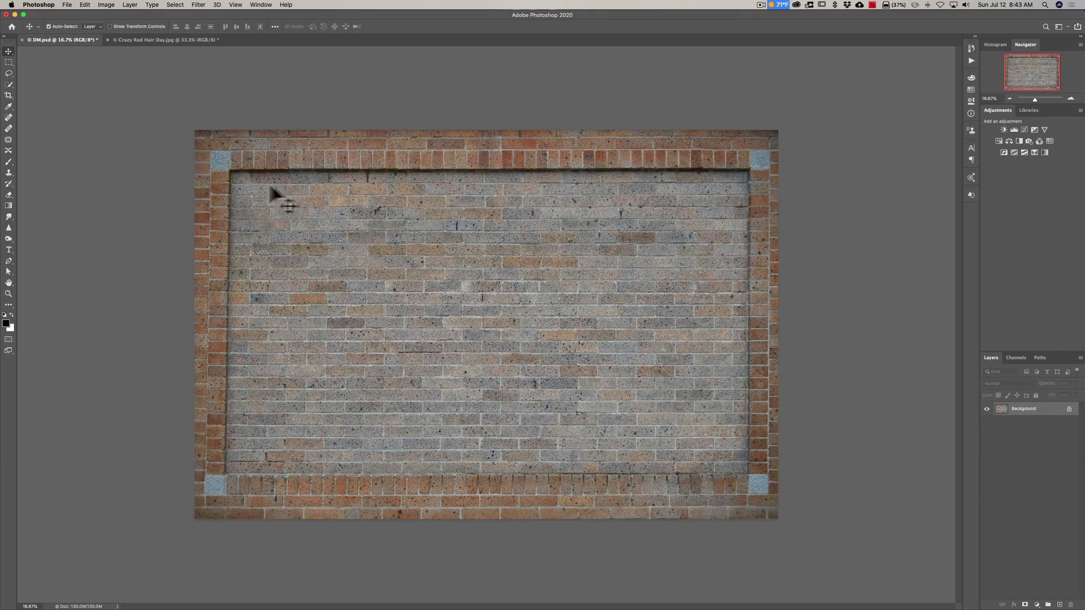
{"action": "left_click", "coordinate": [155, 40]}
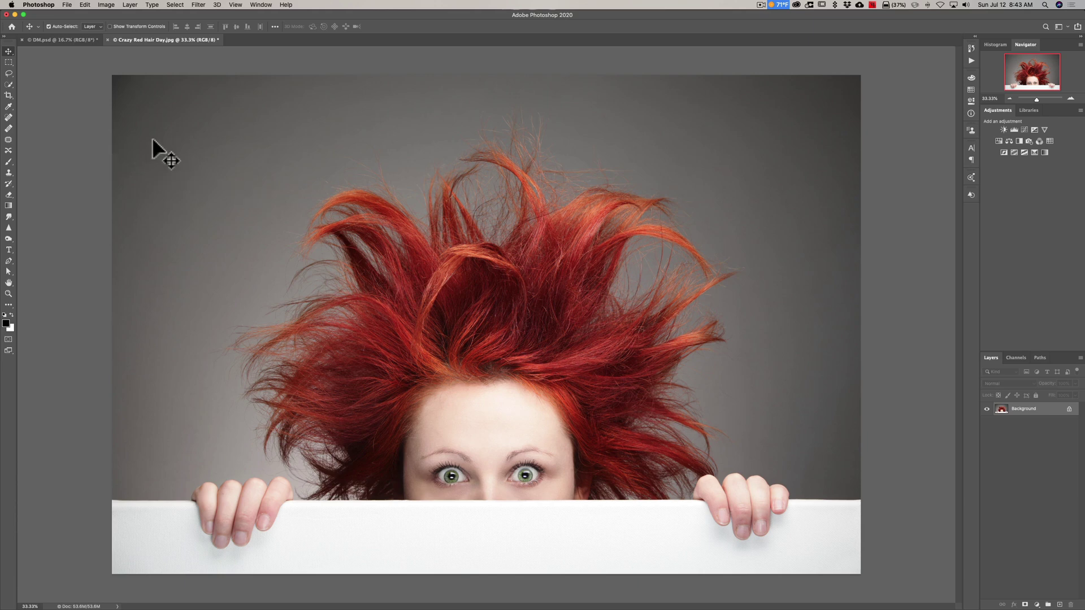
- Select the red-haired woman using Quick Selection's Select Subject
{"action": "key", "text": "w"}
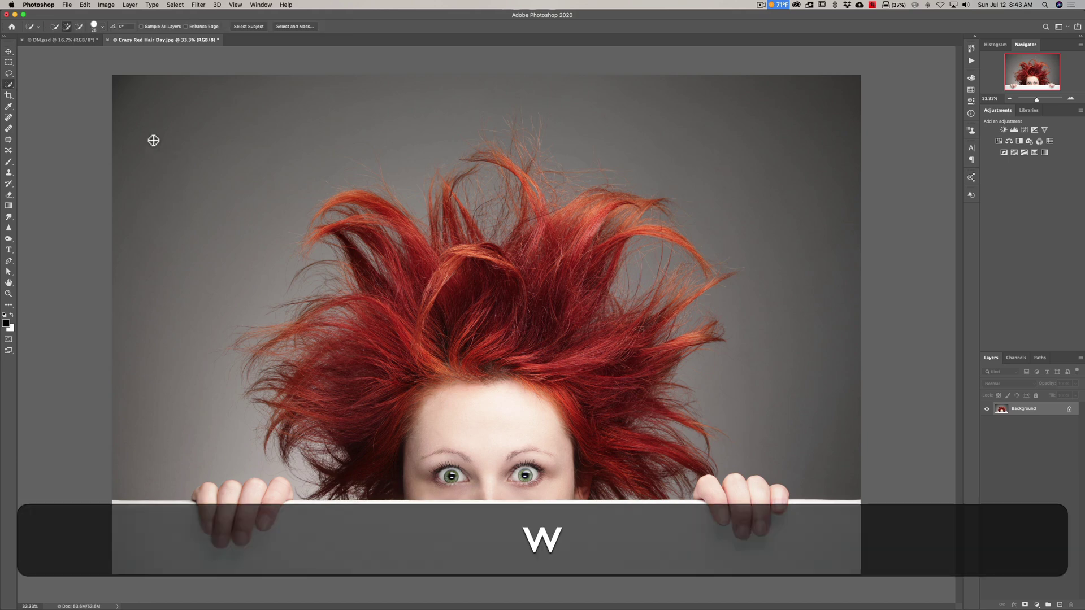
{"action": "right_click", "coordinate": [9, 86]}
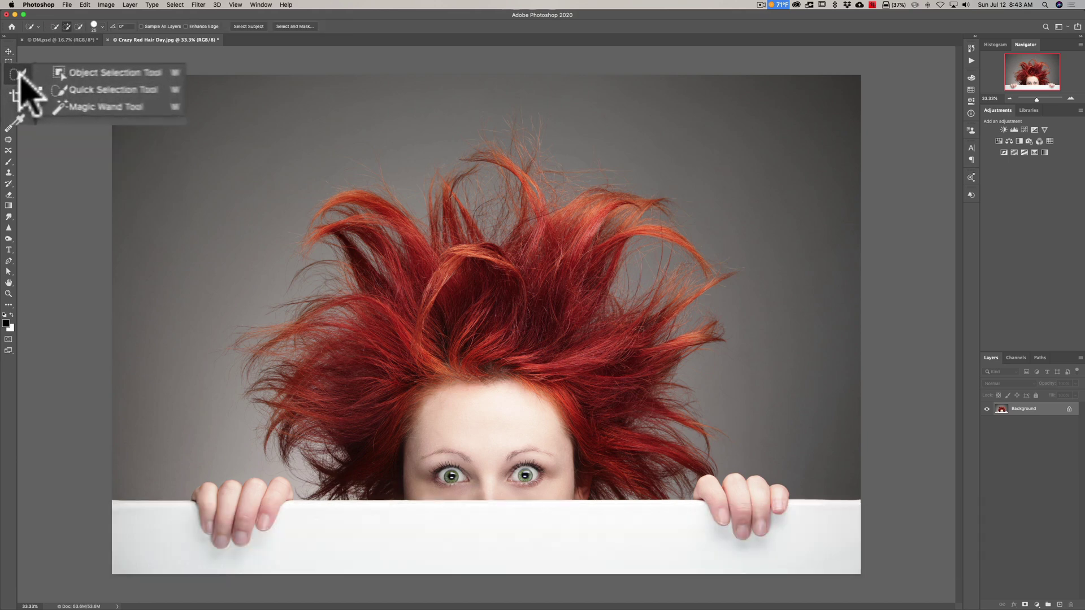
{"action": "left_click", "coordinate": [25, 84]}
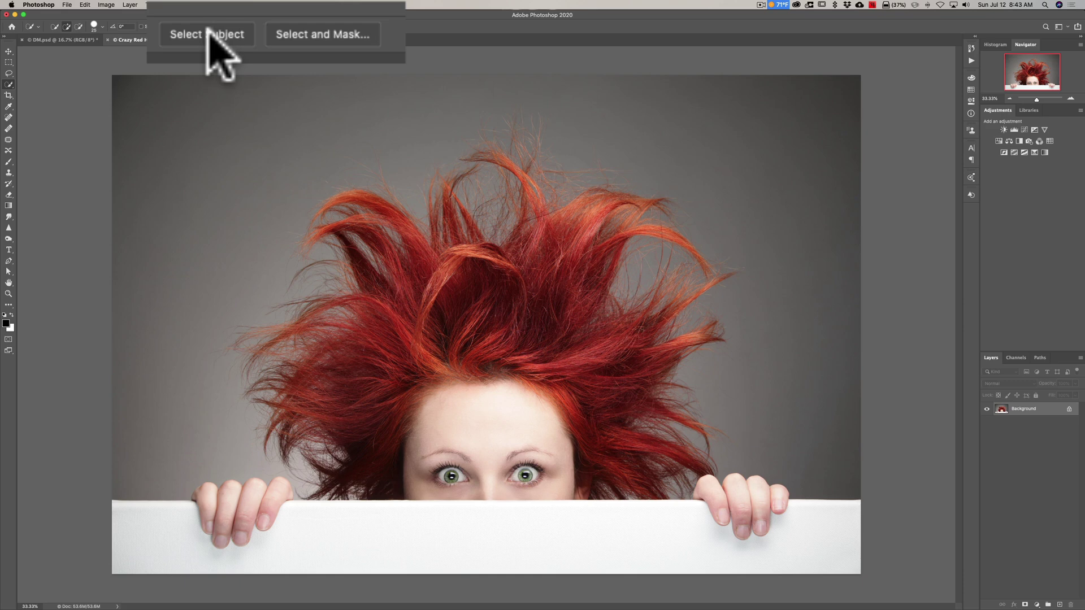
{"action": "left_click", "coordinate": [249, 26]}
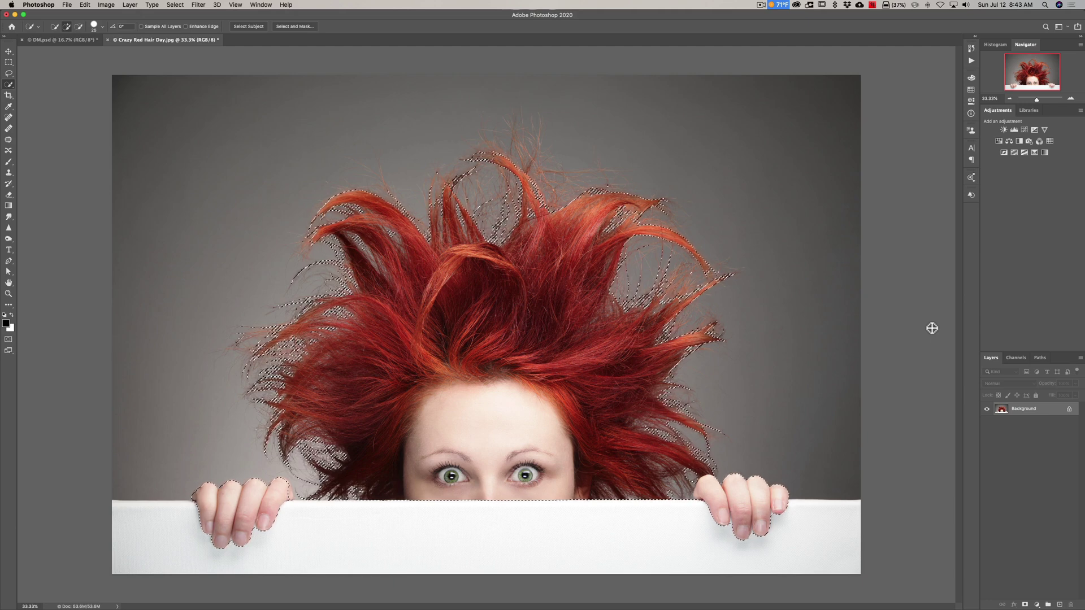
- Copy the selected woman onto a new layer and hide the Background layer
{"action": "key", "text": "super"}
{"action": "key", "text": "super+j"}
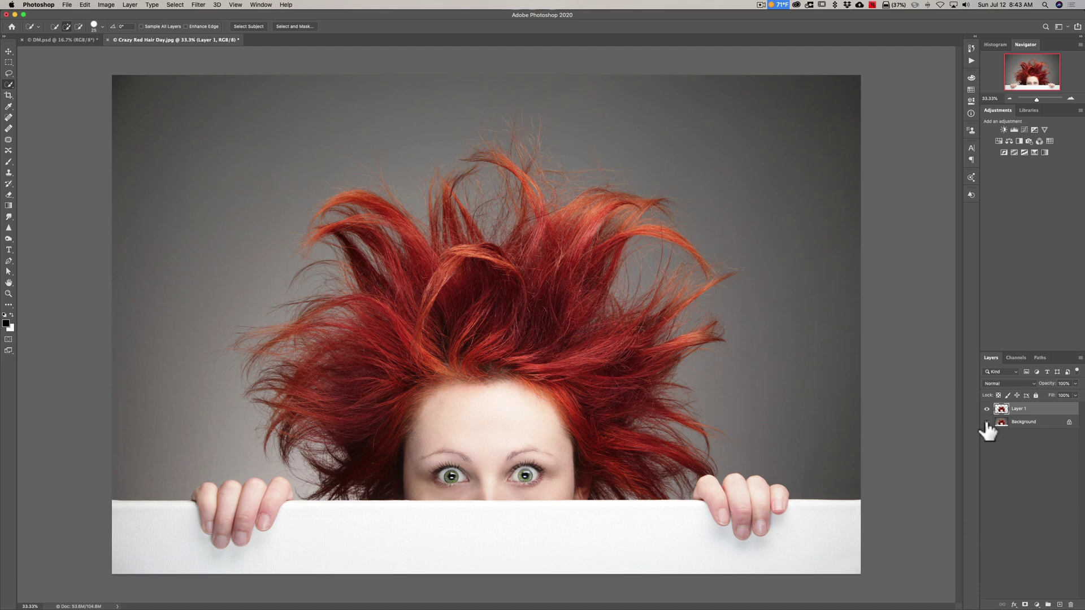
{"action": "left_click", "coordinate": [987, 423]}
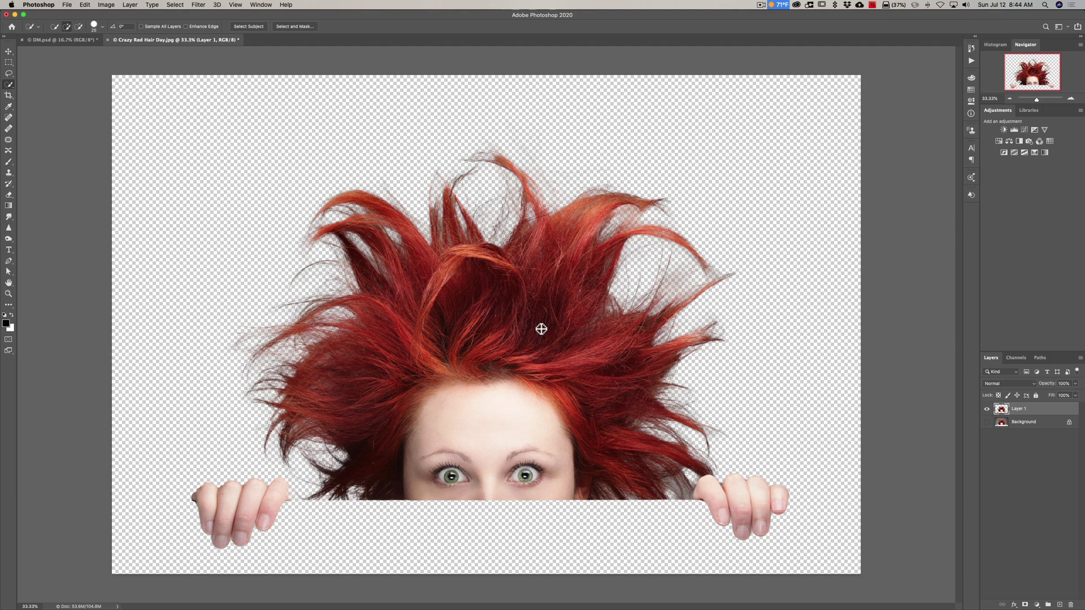
- Drag the cut-out woman layer from the photo into the DM.psd brick wall document
{"action": "key", "text": "v"}
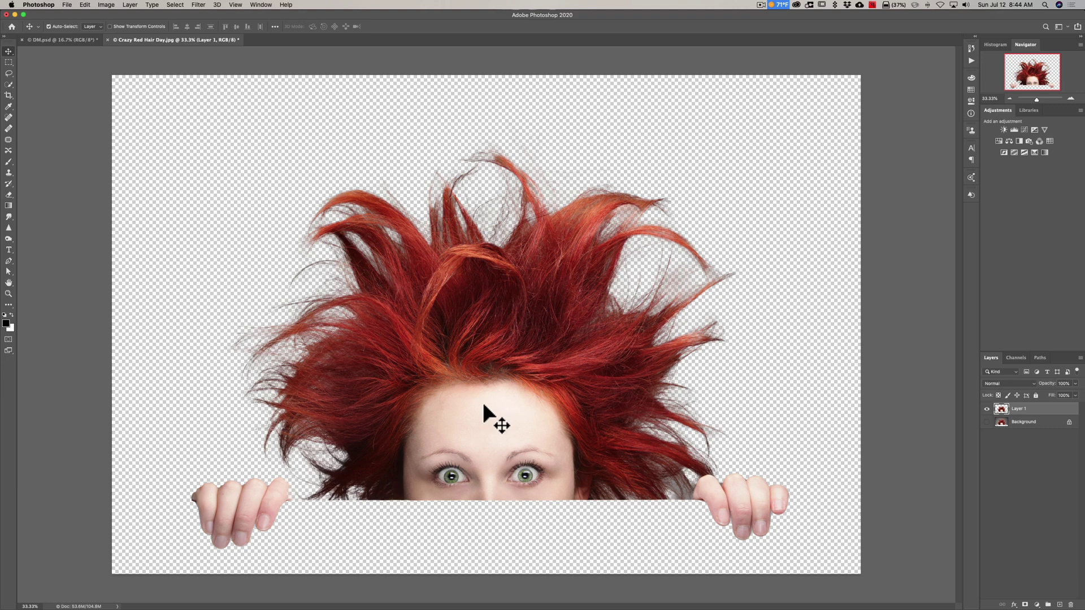
{"action": "left_click_drag", "start_coordinate": [490, 407], "coordinate": [73, 41]}
{"action": "left_click_drag", "start_coordinate": [128, 69], "coordinate": [467, 307]}
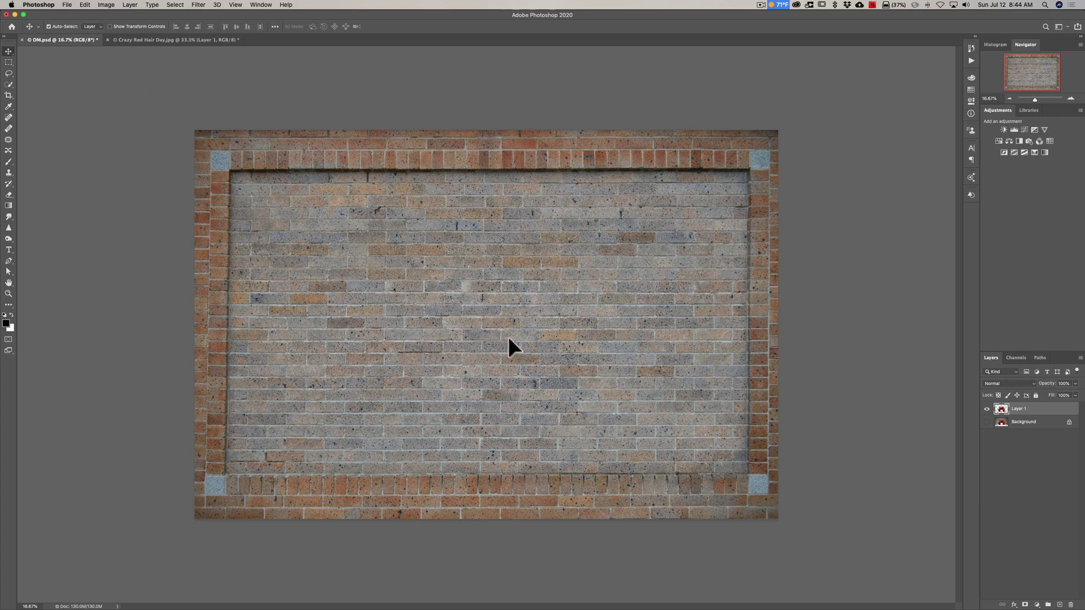
{"action": "left_click_drag", "start_coordinate": [509, 339], "coordinate": [508, 339]}
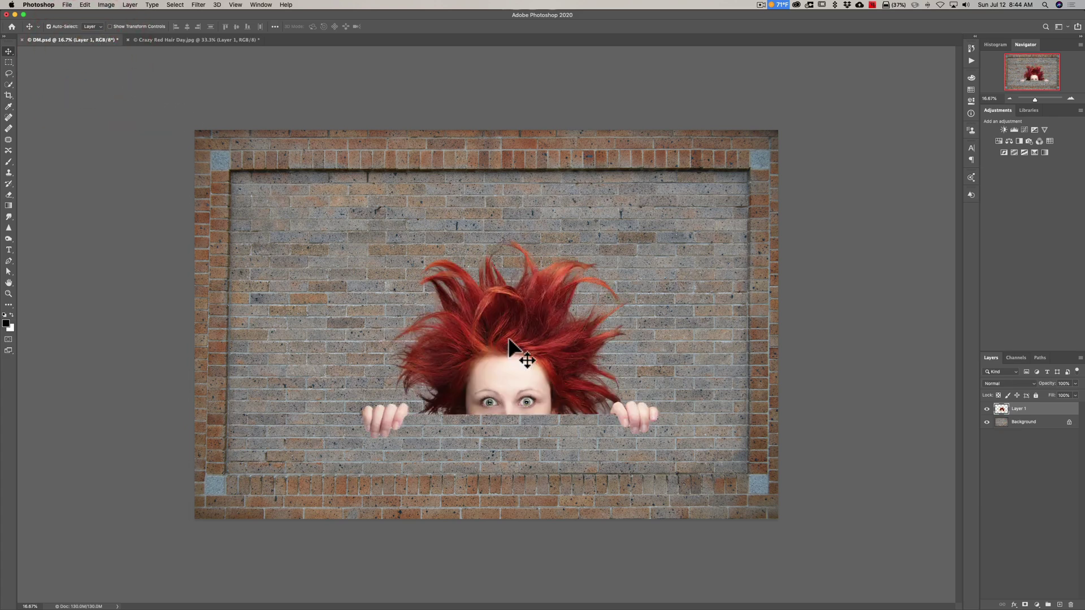
- Scale the woman's layer to about 153% and nudge it slightly left onto the ledge
{"action": "key", "text": "super"}
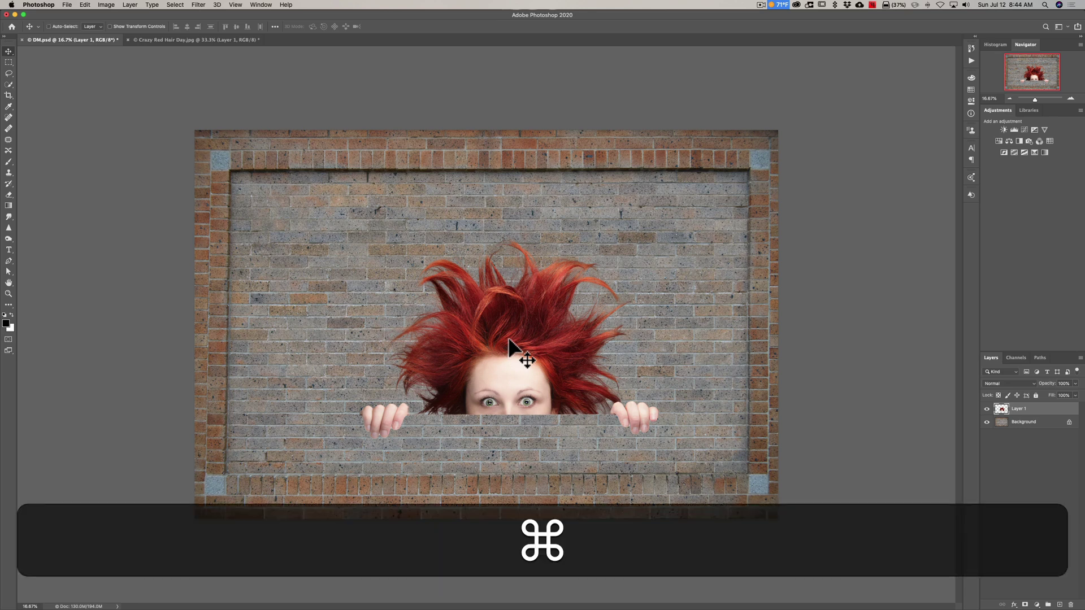
{"action": "key", "text": "super+t"}
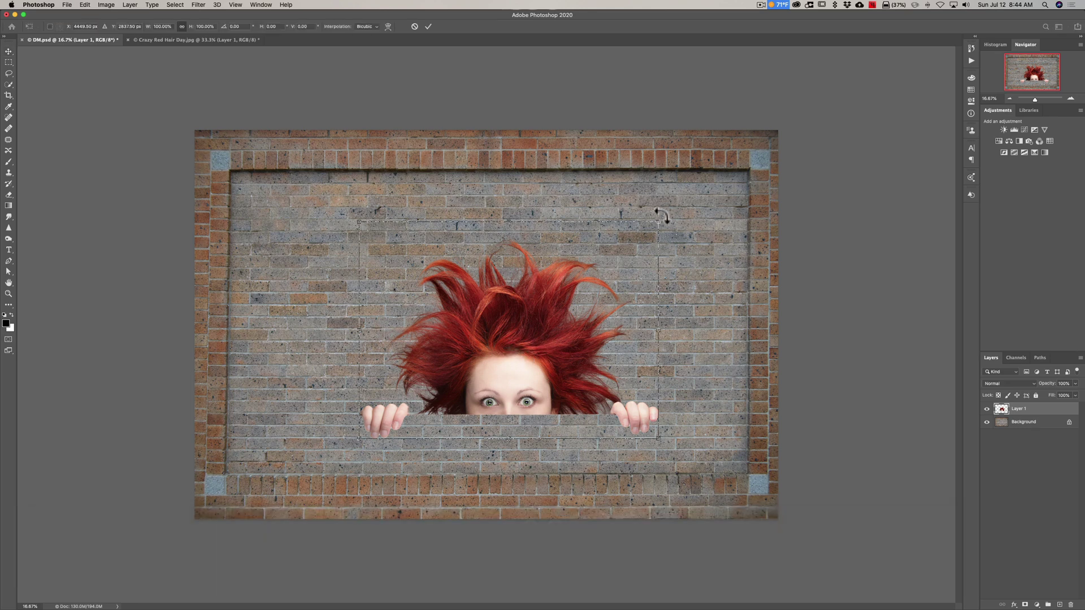
{"action": "left_click_drag", "start_coordinate": [659, 221], "coordinate": [744, 161]}
{"action": "left_click_drag", "start_coordinate": [358, 436], "coordinate": [226, 483]}
{"action": "left_click_drag", "start_coordinate": [527, 390], "coordinate": [519, 389]}
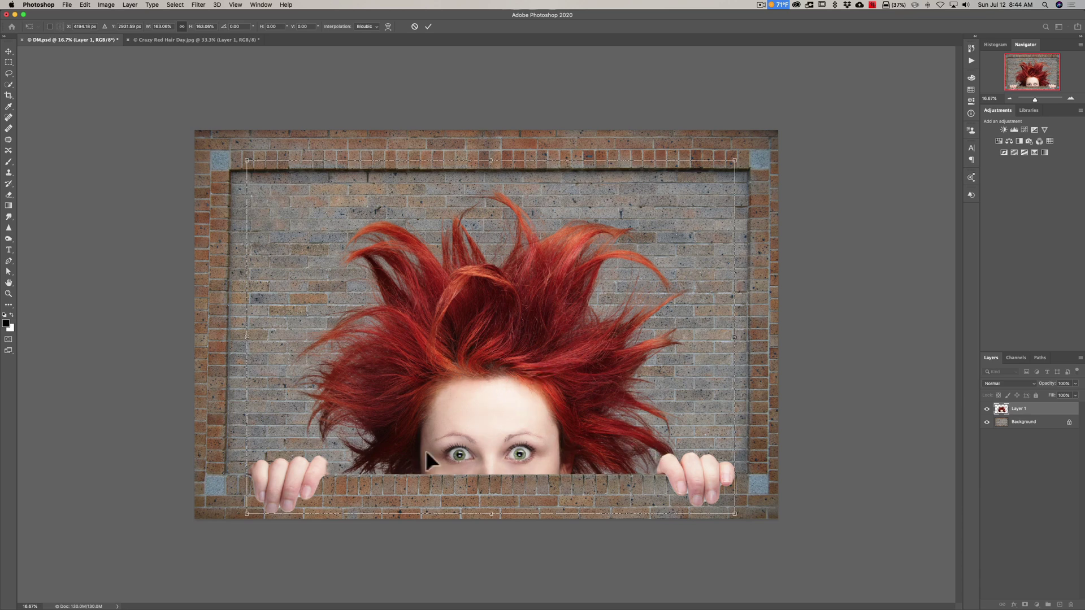
{"action": "left_click", "coordinate": [427, 26]}
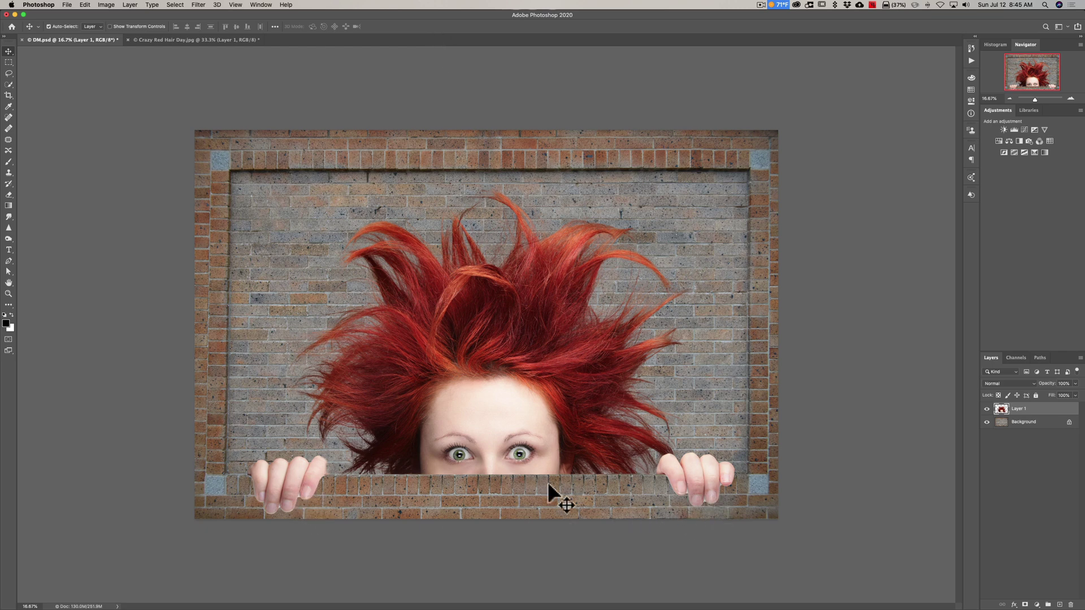
- Zoom in to 50% and pan to show the woman's left hand and eye
{"action": "key", "text": "super+equal"}
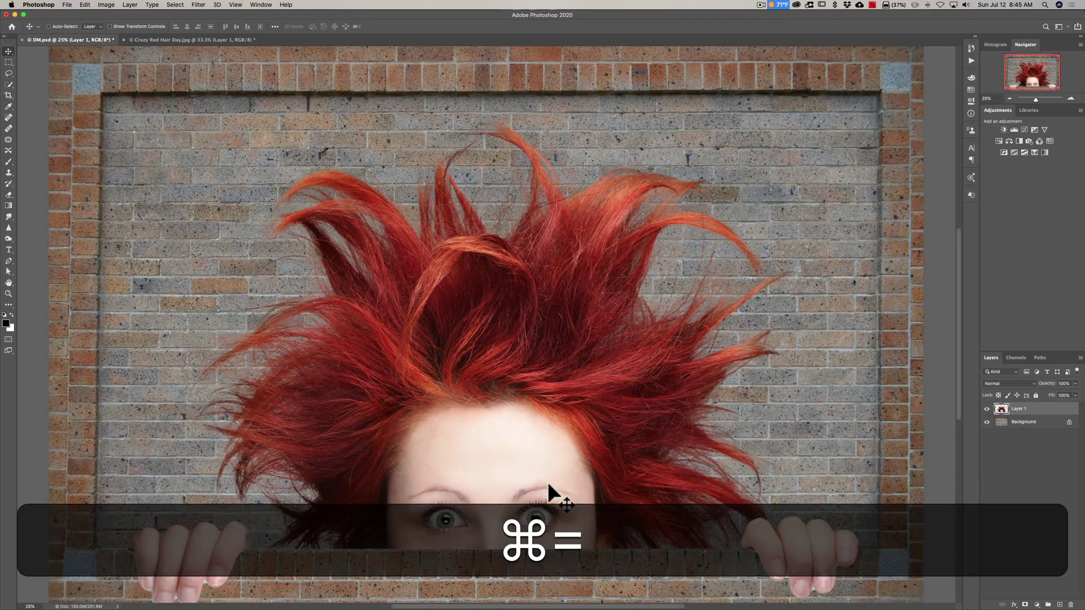
{"action": "key", "text": "super+equal"}
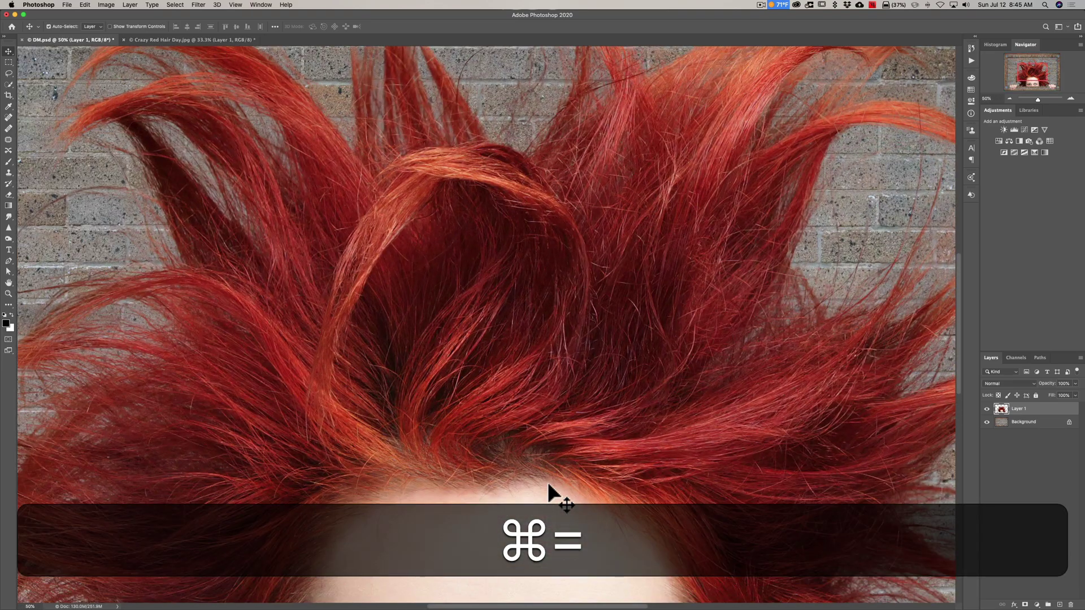
{"action": "key", "text": "space"}
{"action": "left_click_drag", "start_coordinate": [392, 460], "coordinate": [703, 121]}
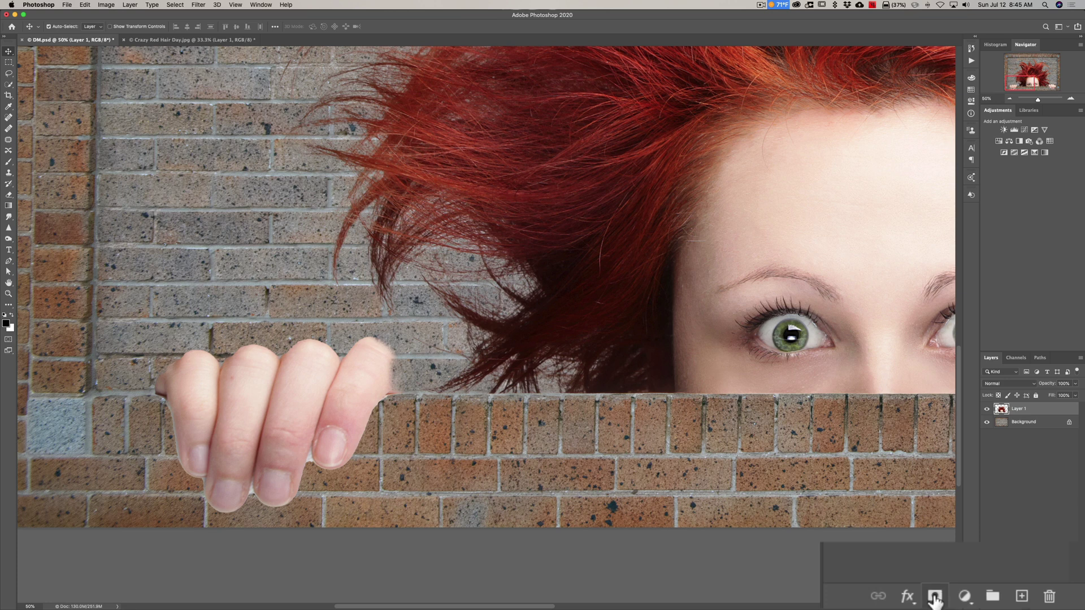
- Add a white layer mask and paint black along the first hand's finger edges
{"action": "left_click", "coordinate": [935, 598]}
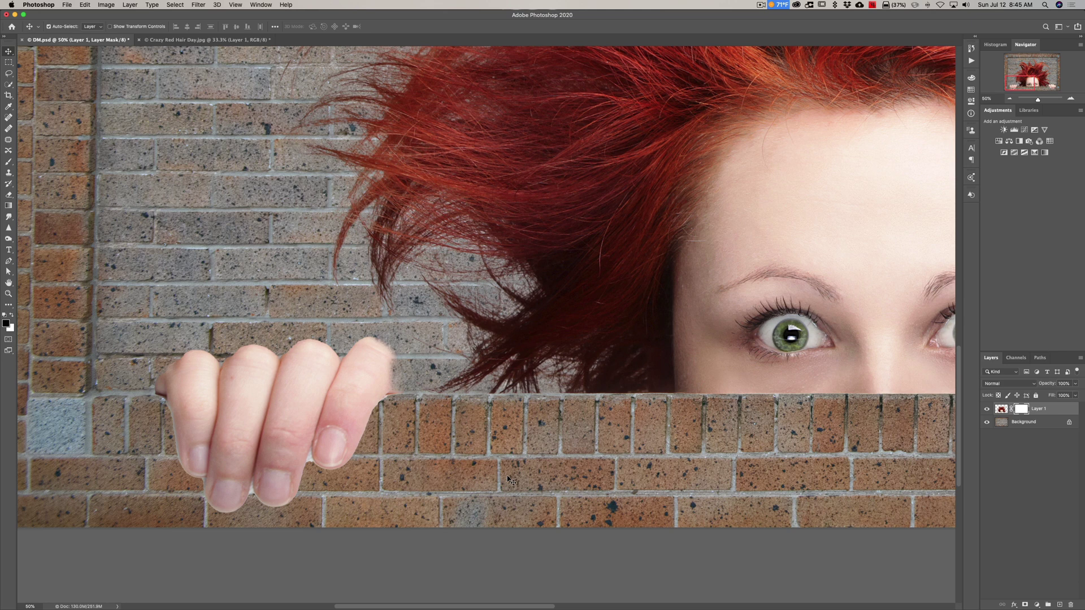
{"action": "key", "text": "b"}
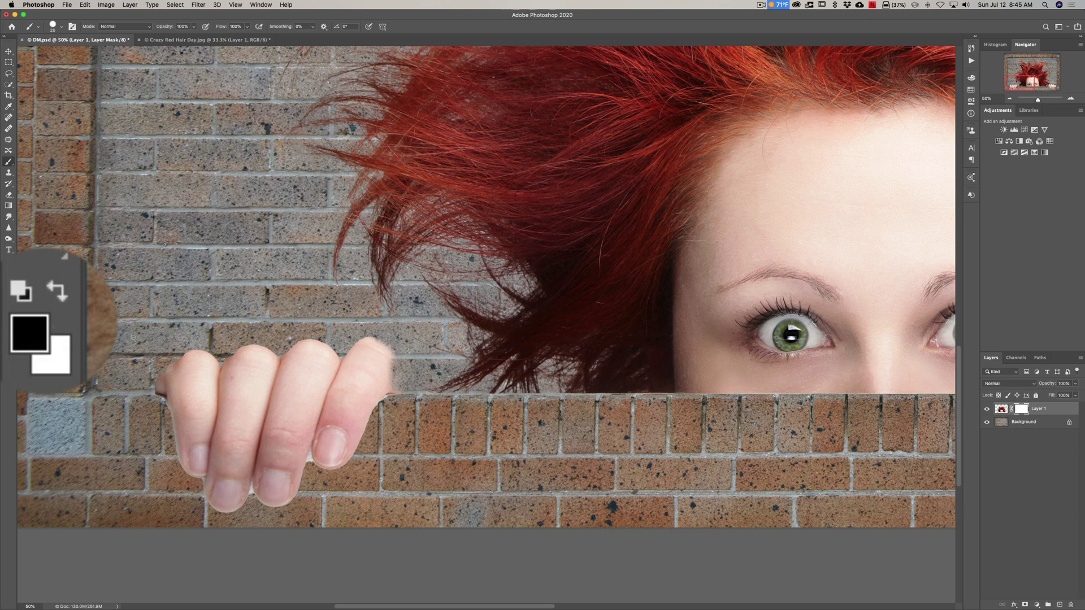
{"action": "key", "text": "x"}
{"action": "key", "text": "x"}
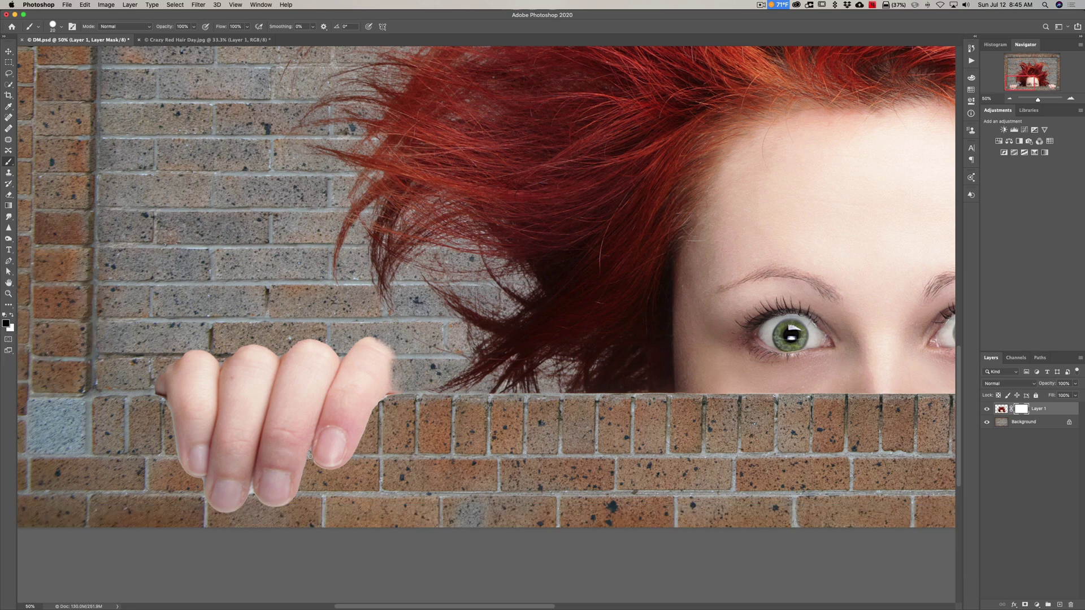
{"action": "left_click", "coordinate": [310, 455]}
{"action": "key", "text": "bracketleft"}
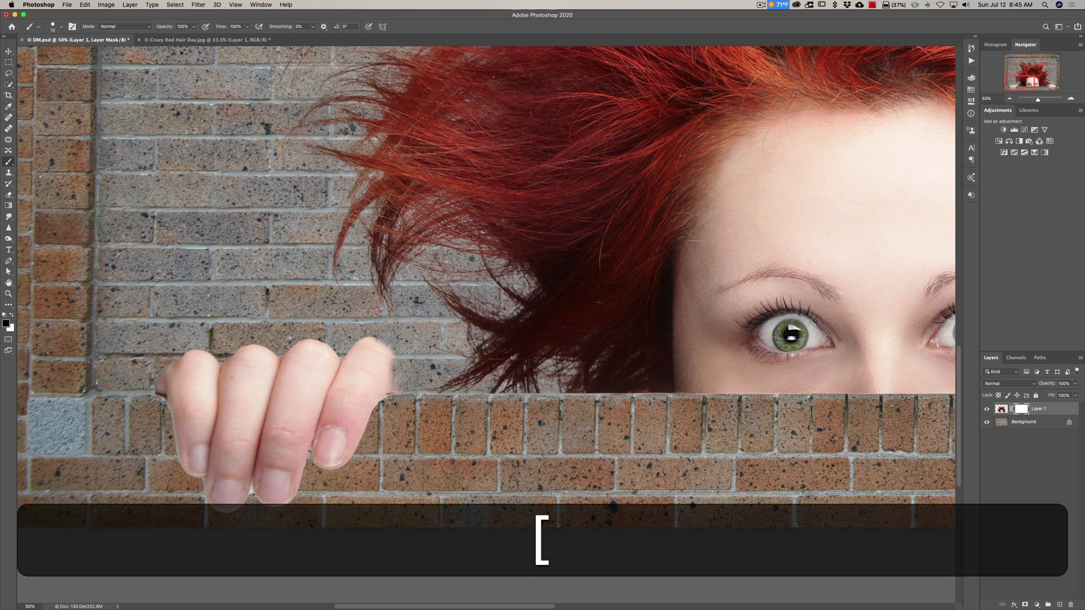
{"action": "left_click", "coordinate": [307, 461]}
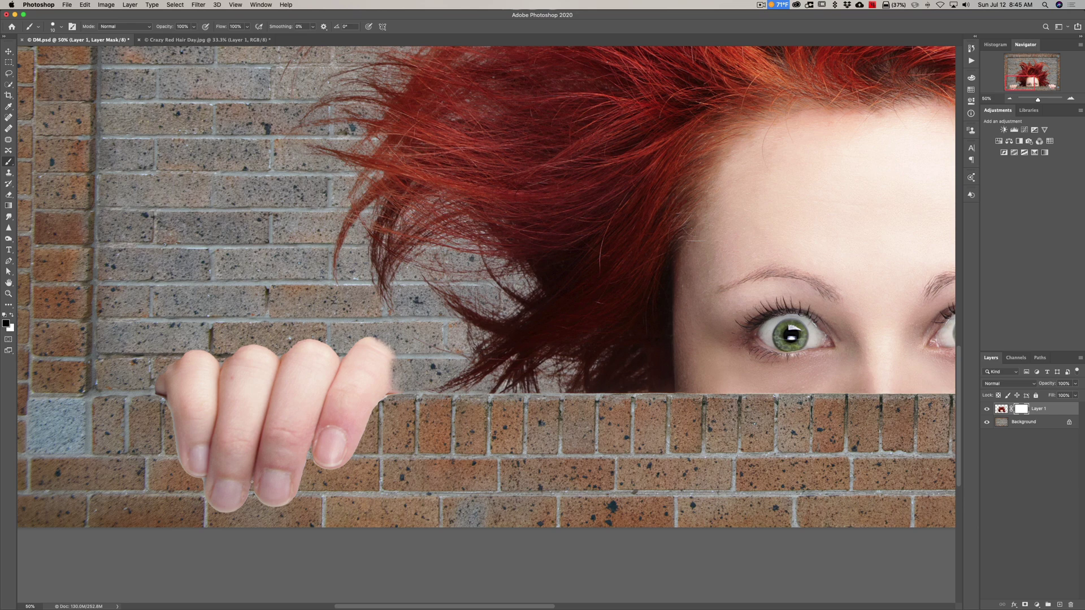
{"action": "left_click", "coordinate": [251, 492]}
- Pan to the other hand and touch up the mask between and over its fingers
{"action": "key", "text": "space"}
{"action": "left_click_drag", "start_coordinate": [585, 462], "coordinate": [125, 453]}
{"action": "left_click_drag", "start_coordinate": [689, 430], "coordinate": [283, 455]}
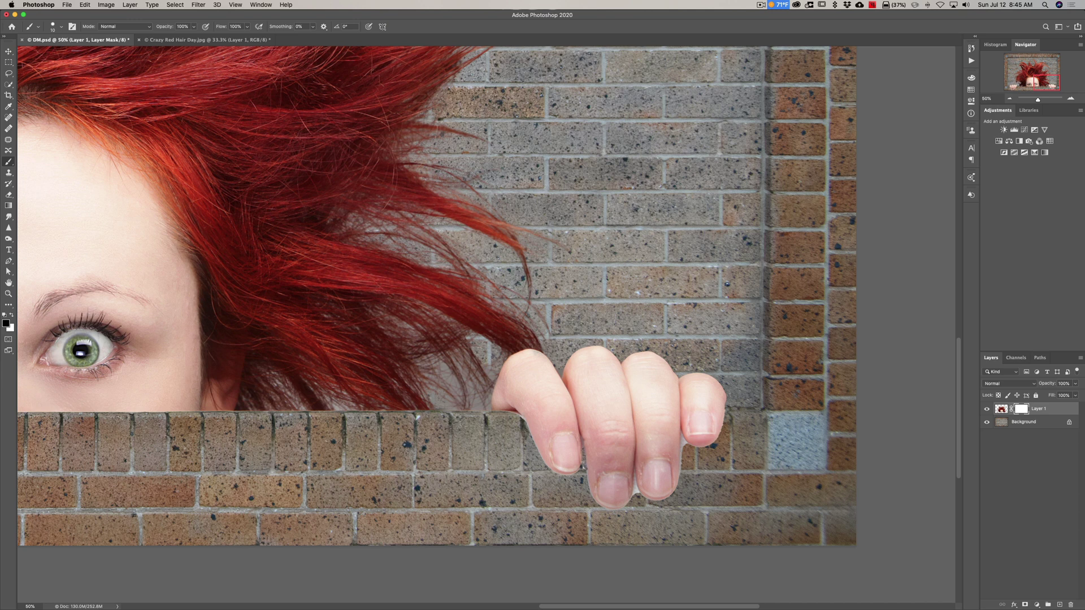
{"action": "left_click", "coordinate": [585, 459]}
{"action": "left_click", "coordinate": [633, 497]}
{"action": "left_click", "coordinate": [662, 477]}
{"action": "left_click", "coordinate": [682, 434]}
- Fit the whole composition on screen, then zoom out one more step
{"action": "key", "text": "super"}
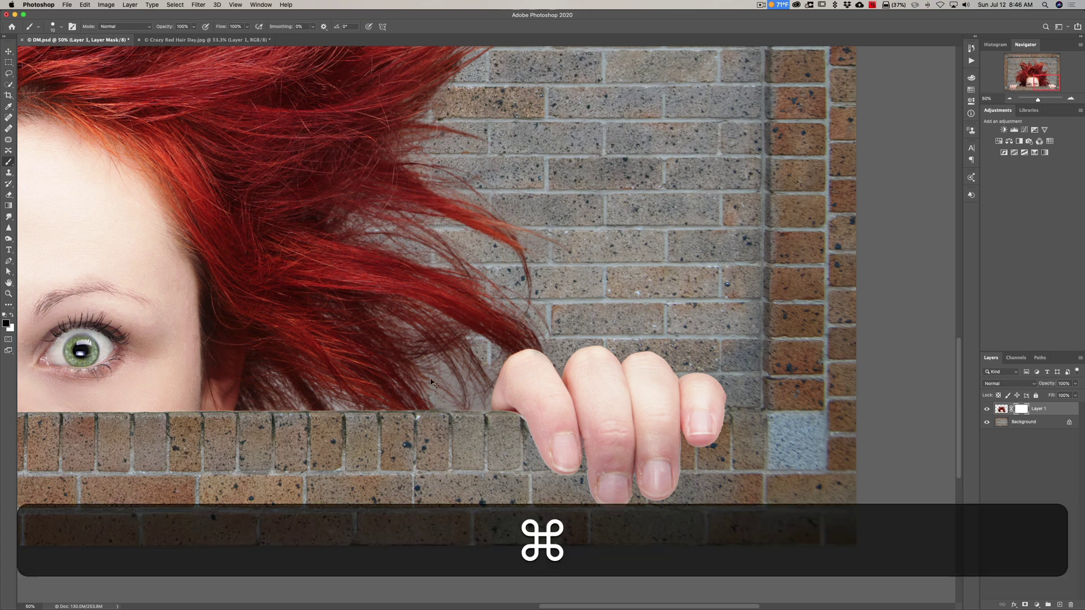
{"action": "key", "text": "super+0"}
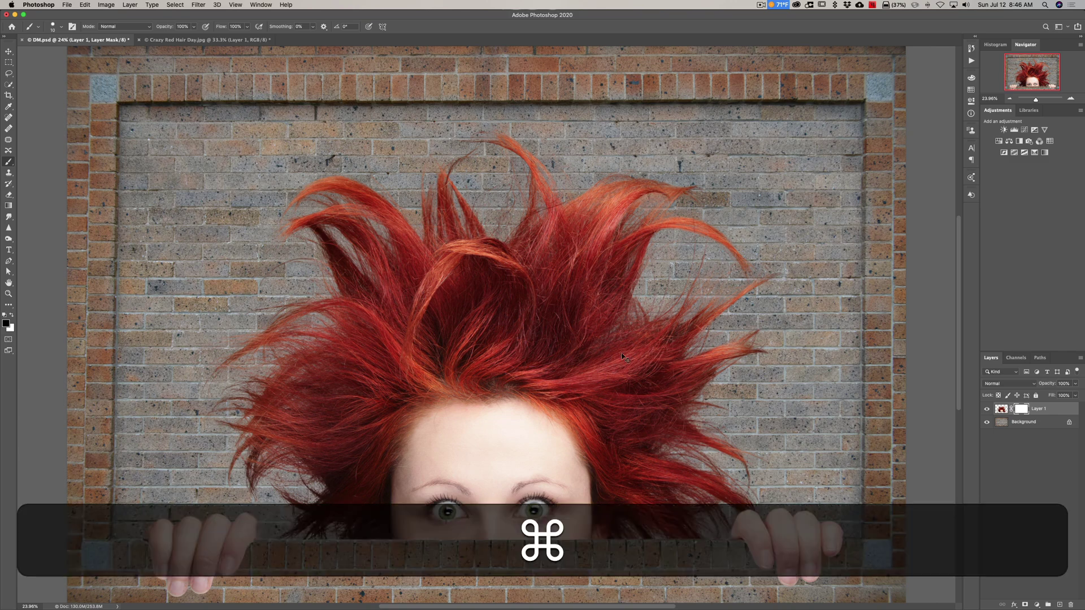
{"action": "key", "text": "super+minus"}
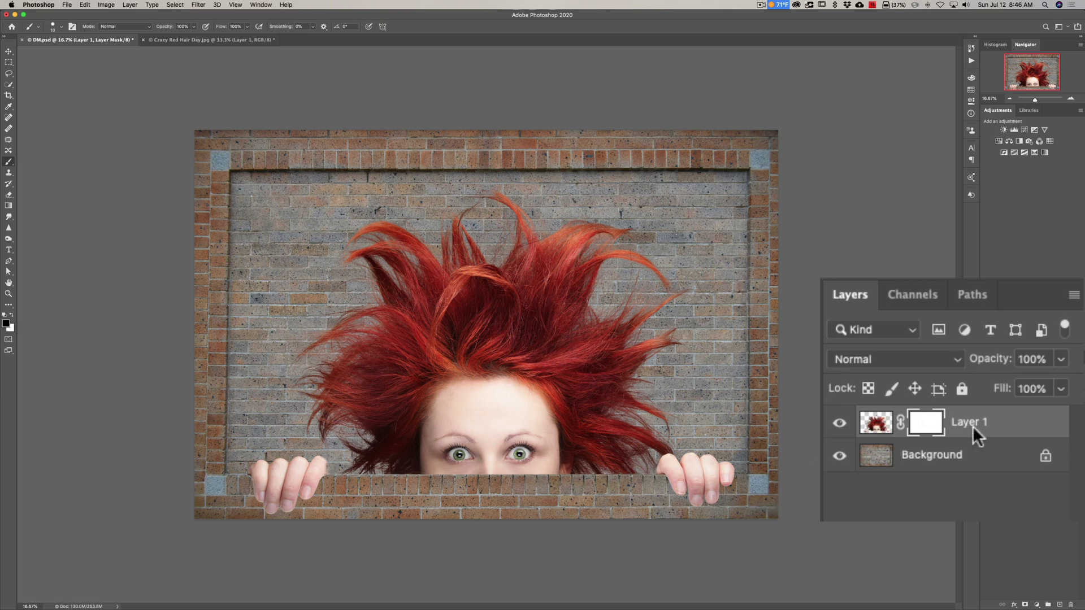
- Displace Layer 1's pixels by 10 horizontal and 10 vertical, using DM.psd as the map
{"action": "left_click", "coordinate": [875, 423]}
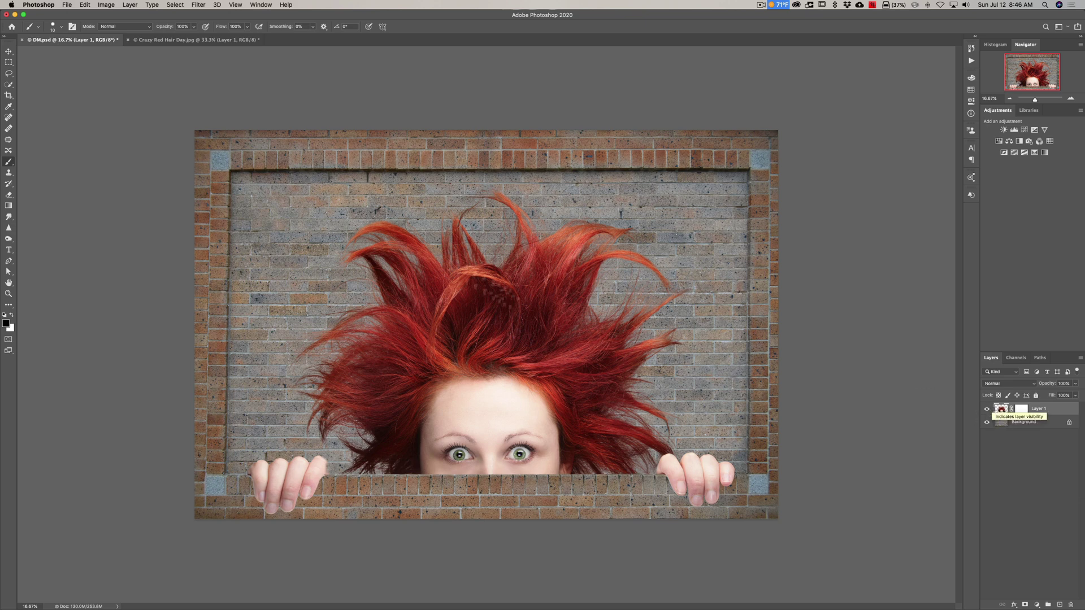
{"action": "left_click", "coordinate": [198, 4]}
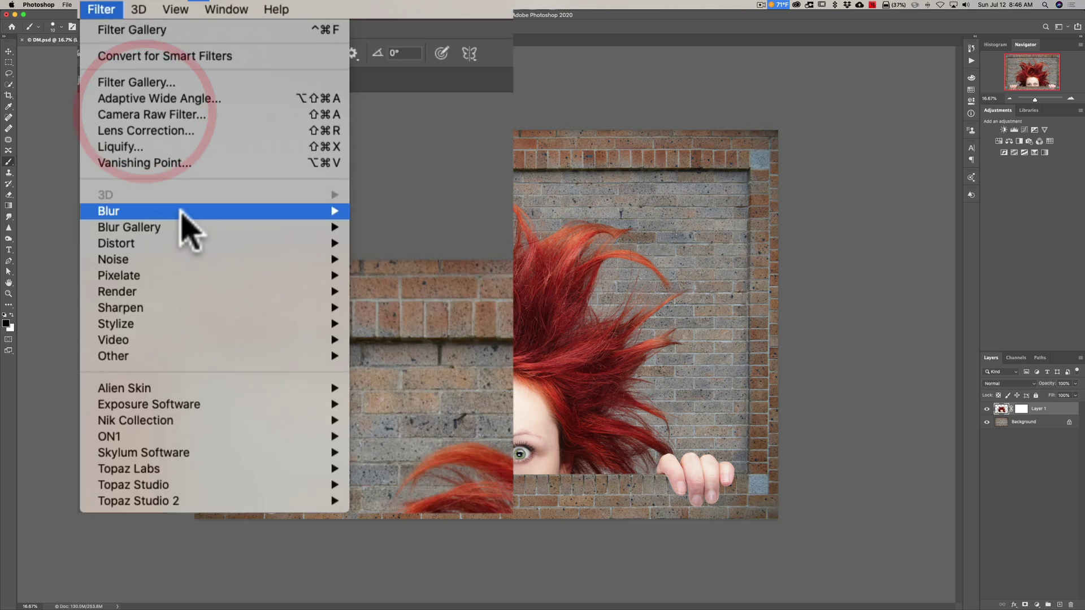
{"action": "mouse_move", "coordinate": [189, 147]}
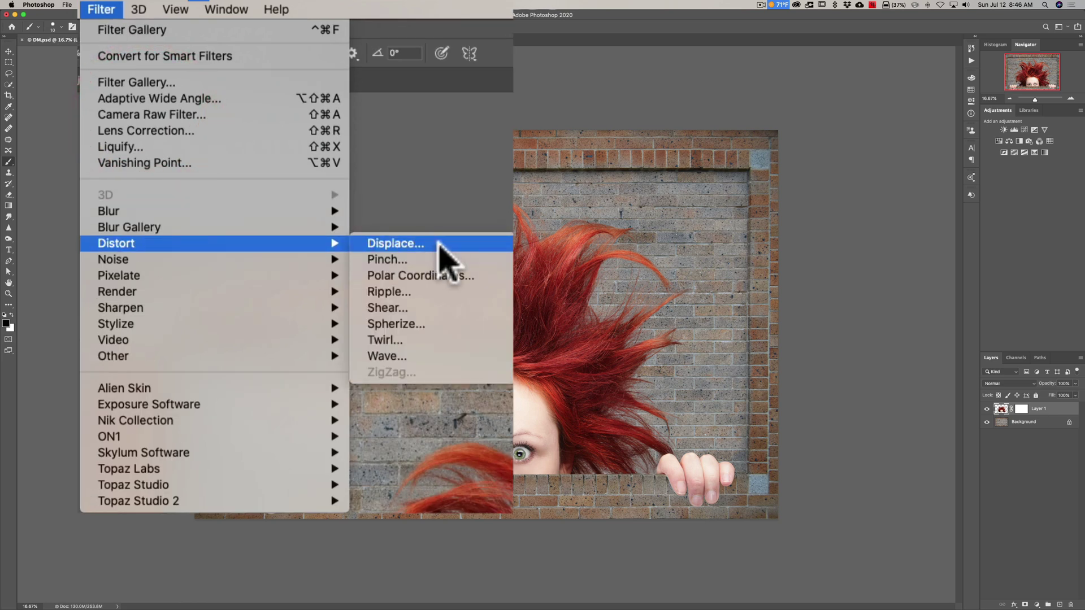
{"action": "left_click", "coordinate": [366, 120]}
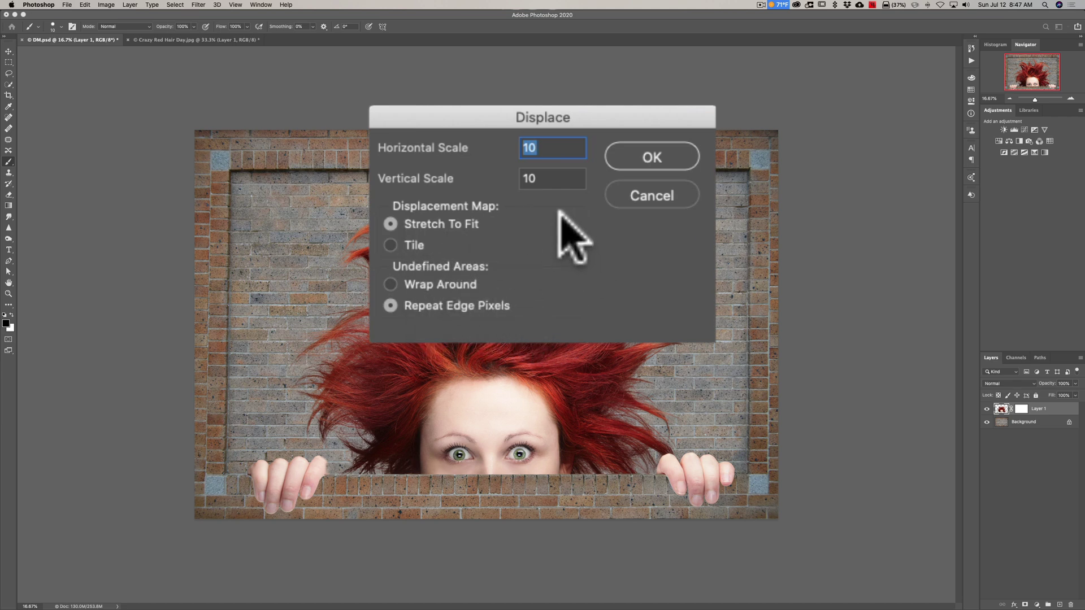
{"action": "left_click", "coordinate": [582, 196]}
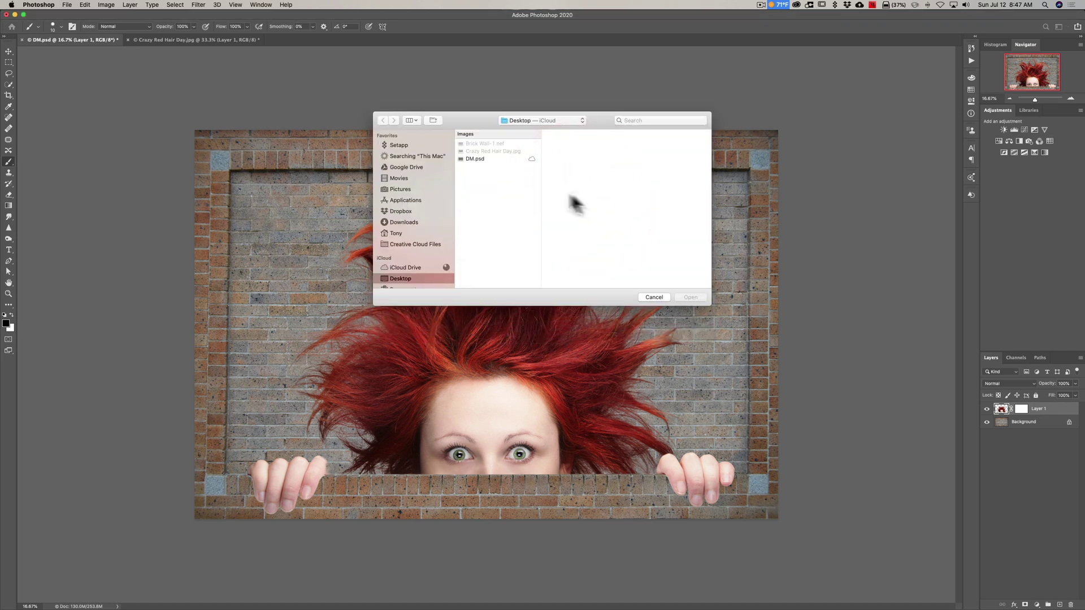
{"action": "left_click", "coordinate": [467, 158]}
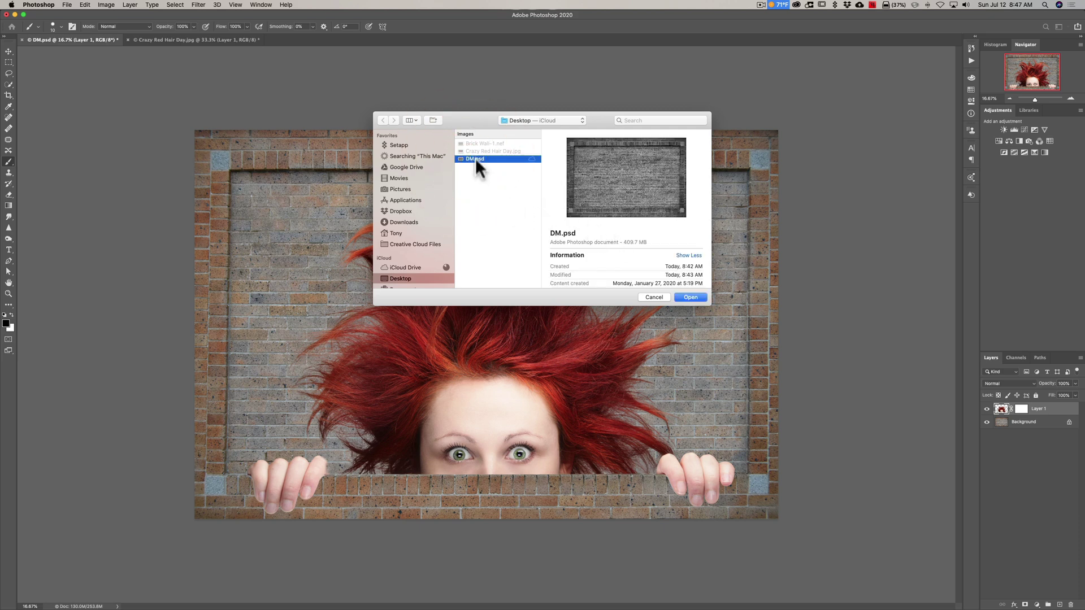
{"action": "left_click", "coordinate": [691, 297]}
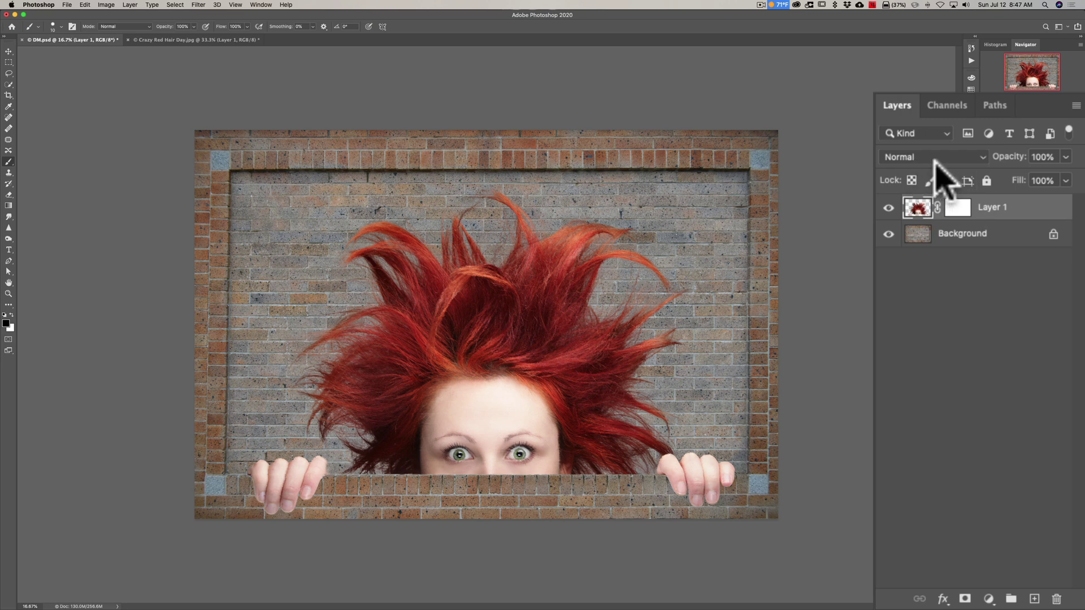
- Switch Layer 1's blend mode to Overlay
{"action": "left_click", "coordinate": [980, 157]}
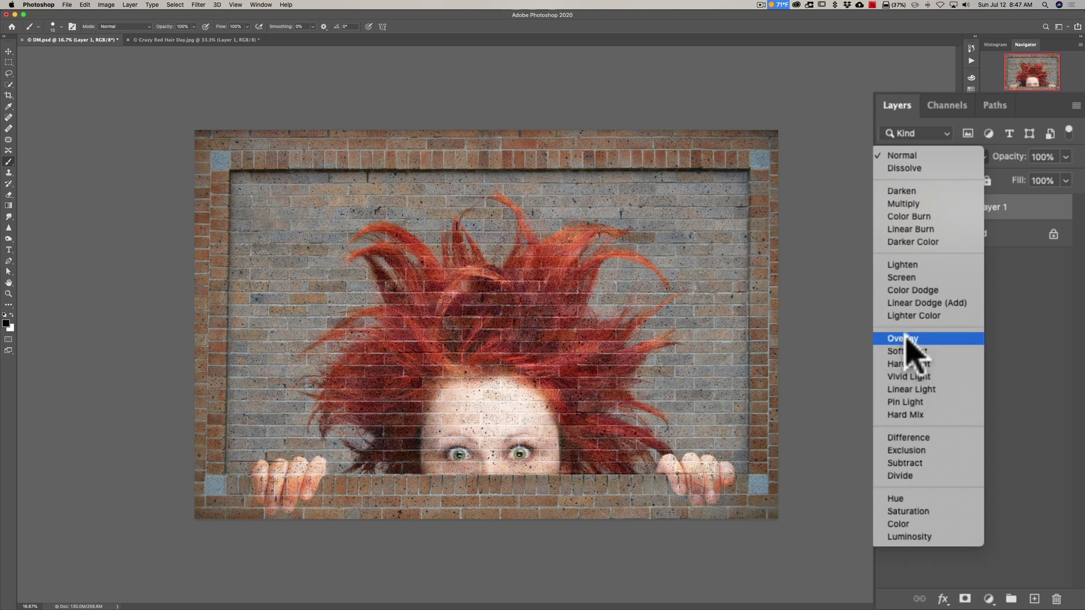
{"action": "left_click", "coordinate": [911, 339]}
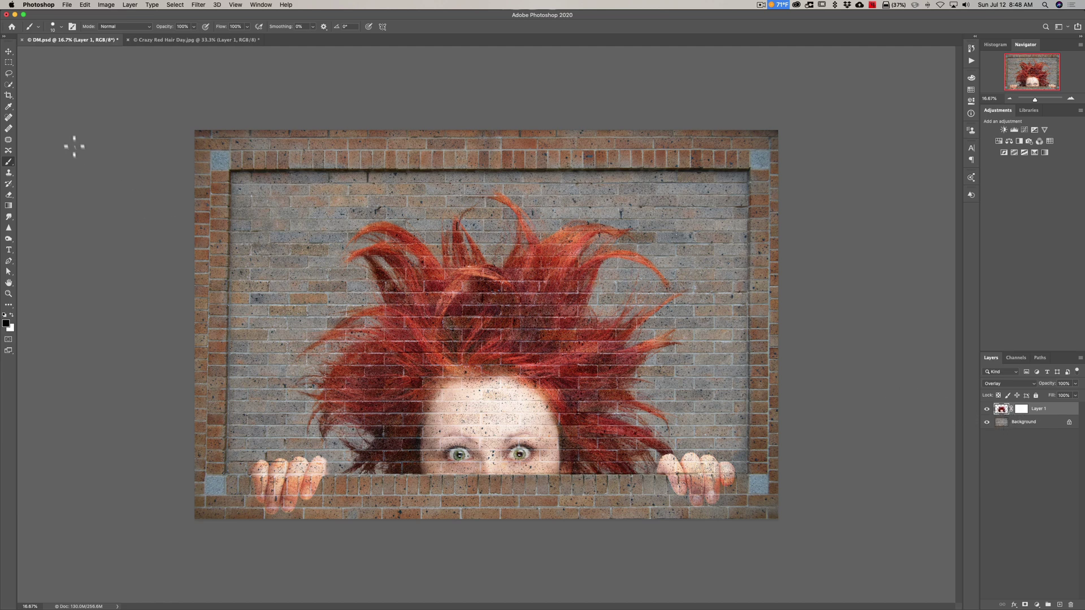
- Apply Filter Gallery's Poster Edges to Layer 1 at thickness 2, intensity 1, posterization 2
{"action": "left_click", "coordinate": [199, 5]}
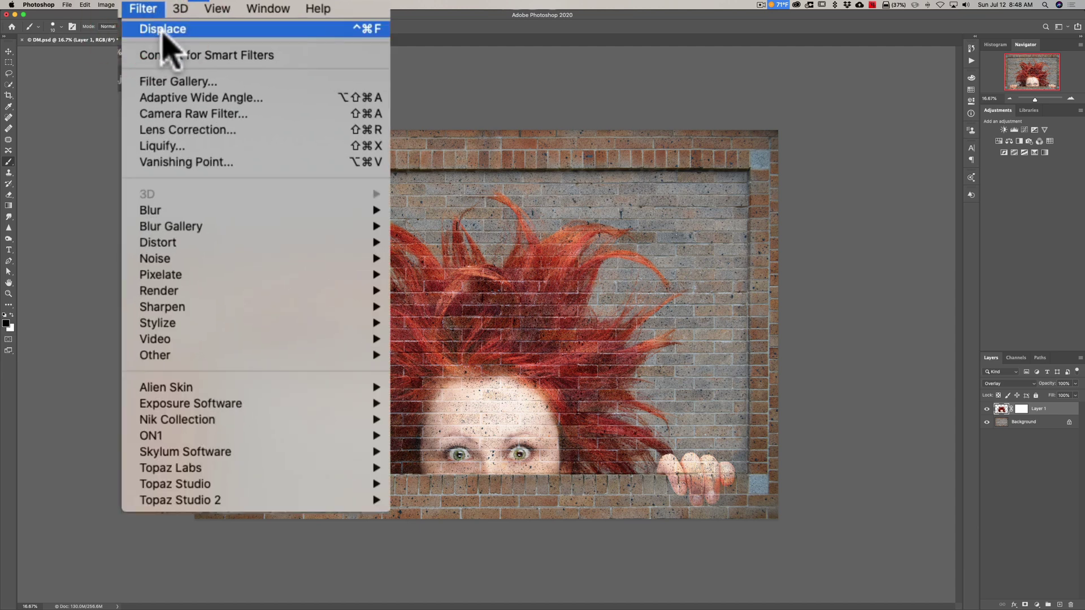
{"action": "left_click", "coordinate": [180, 82]}
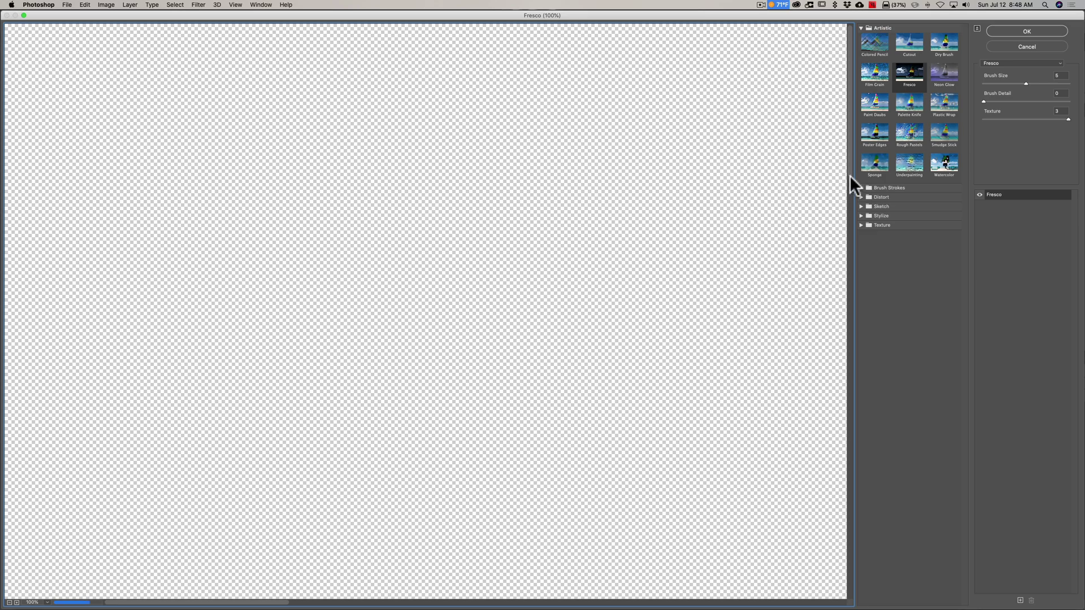
{"action": "left_click_drag", "start_coordinate": [850, 171], "coordinate": [865, 302]}
{"action": "left_click_drag", "start_coordinate": [113, 603], "coordinate": [349, 604]}
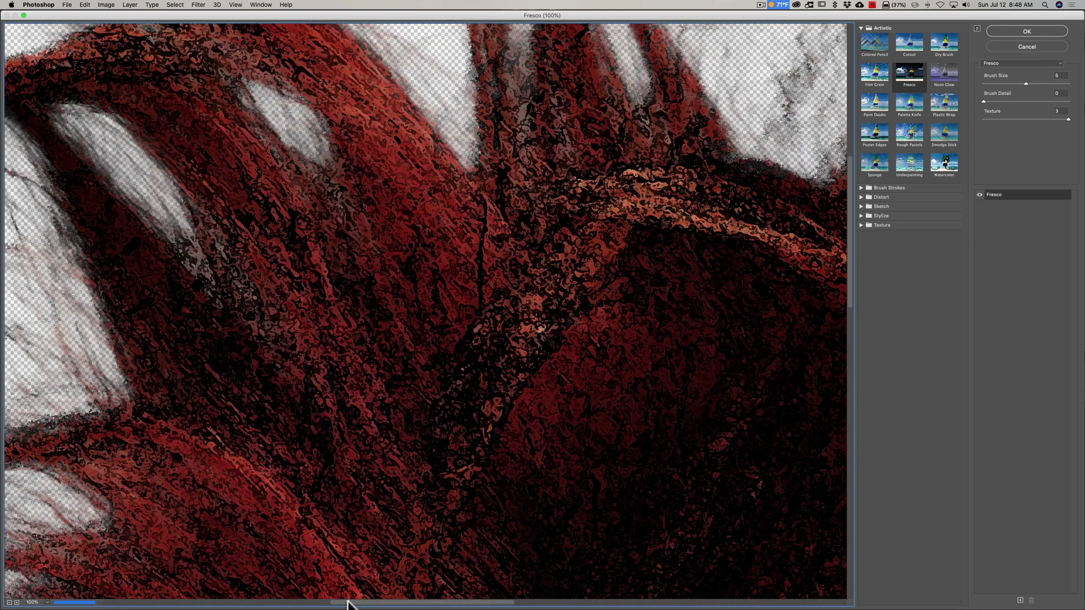
{"action": "left_click", "coordinate": [47, 602]}
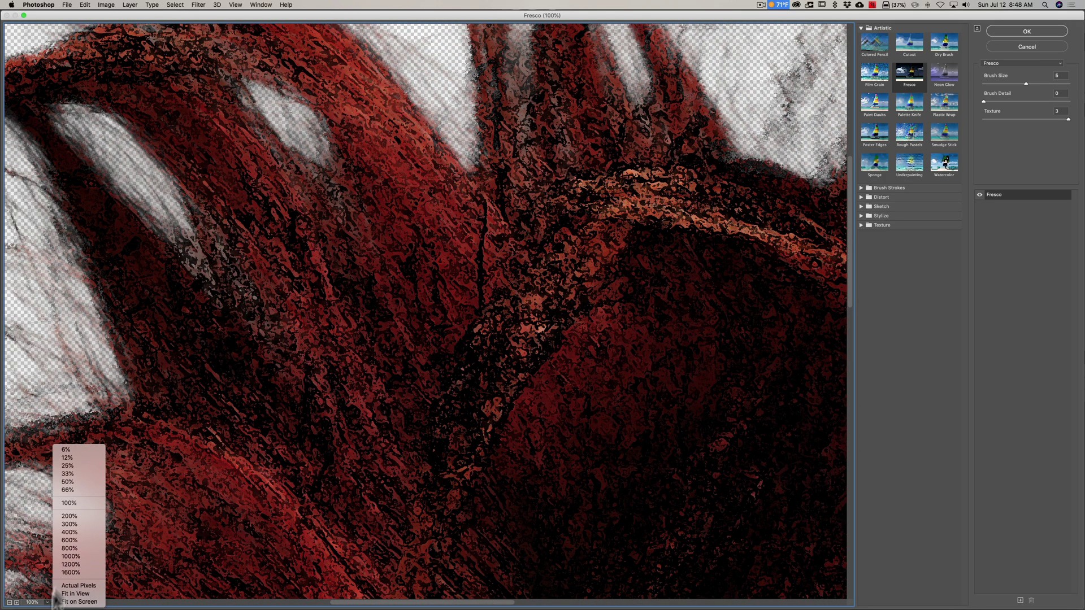
{"action": "left_click", "coordinate": [70, 473]}
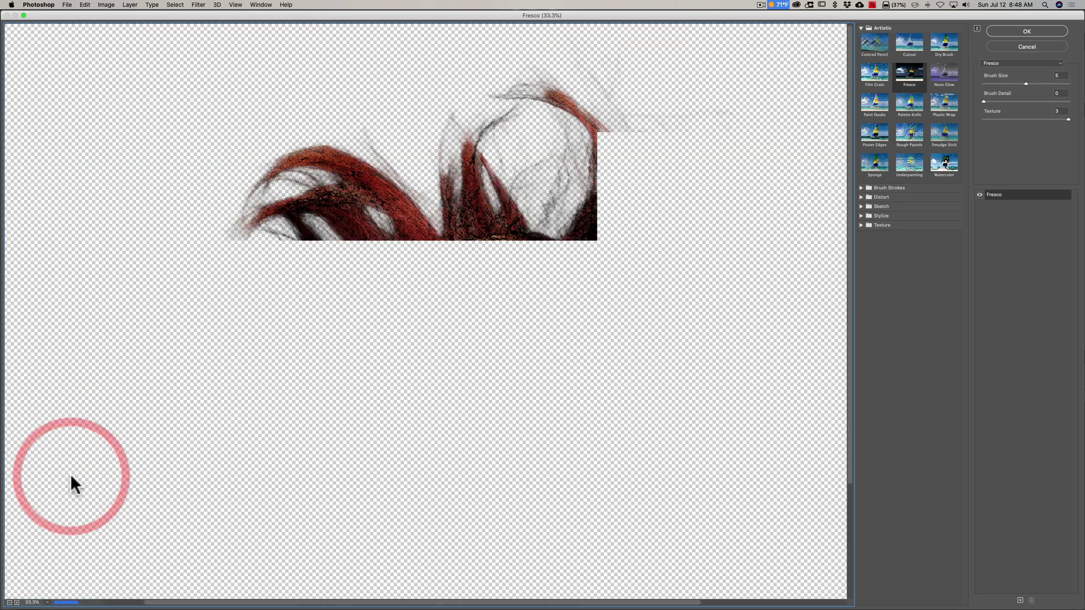
{"action": "left_click", "coordinate": [47, 603]}
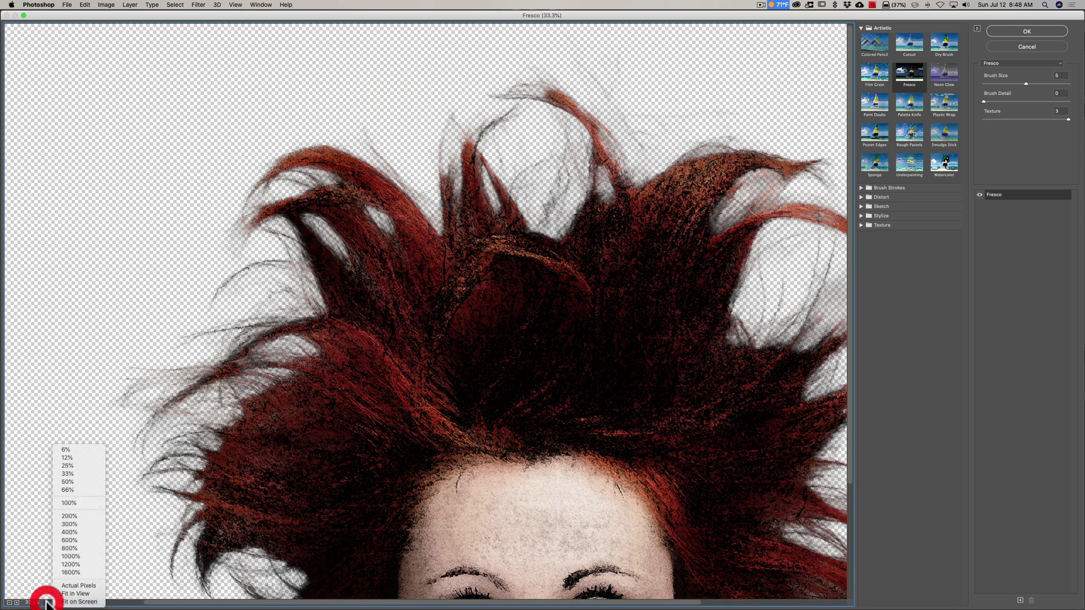
{"action": "left_click", "coordinate": [69, 457]}
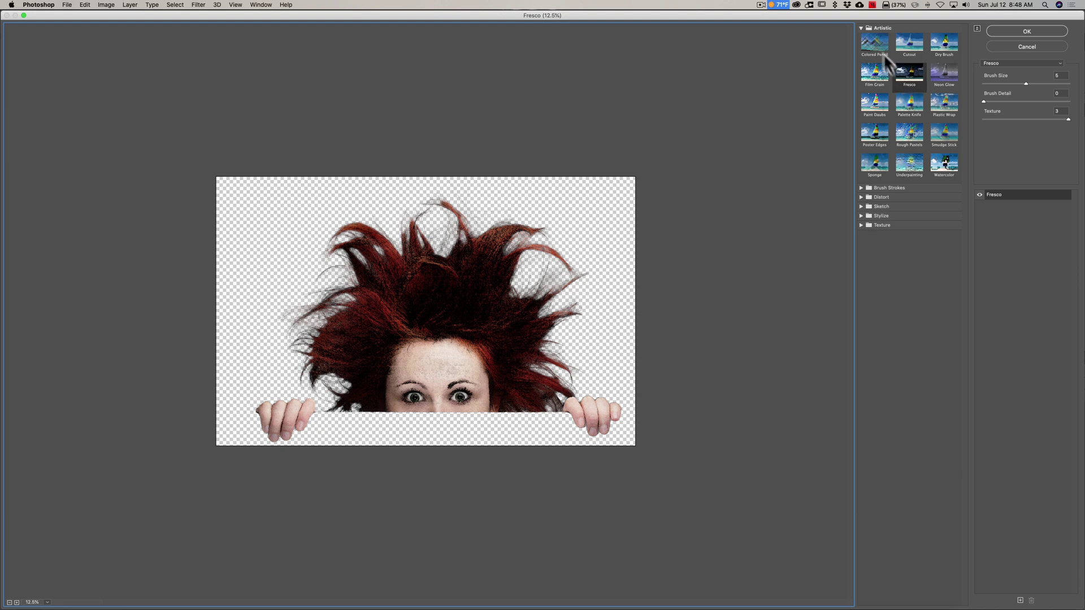
{"action": "left_click", "coordinate": [906, 131]}
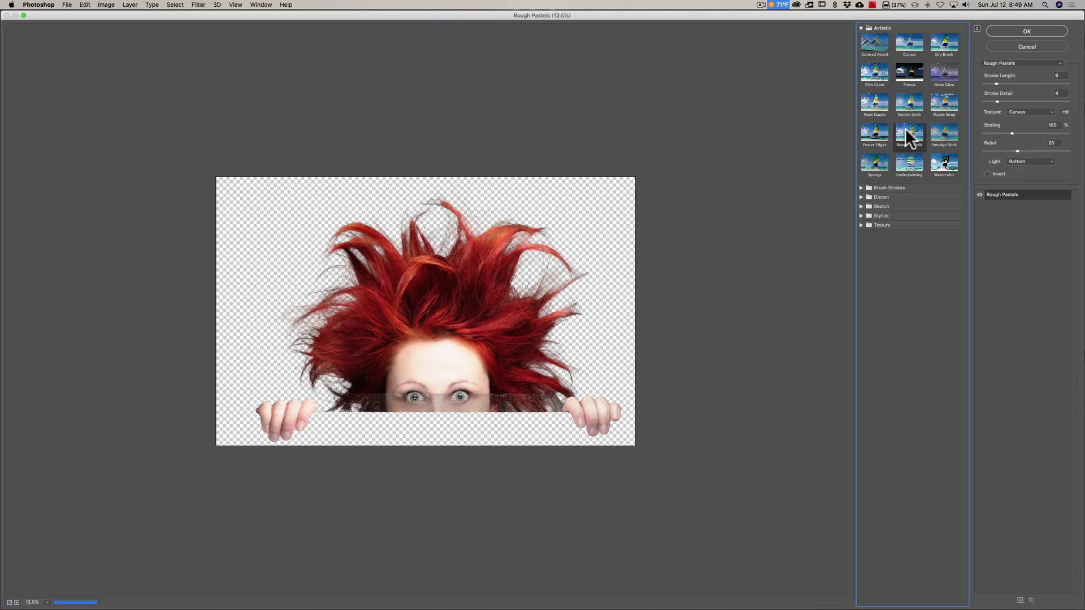
{"action": "left_click", "coordinate": [876, 131]}
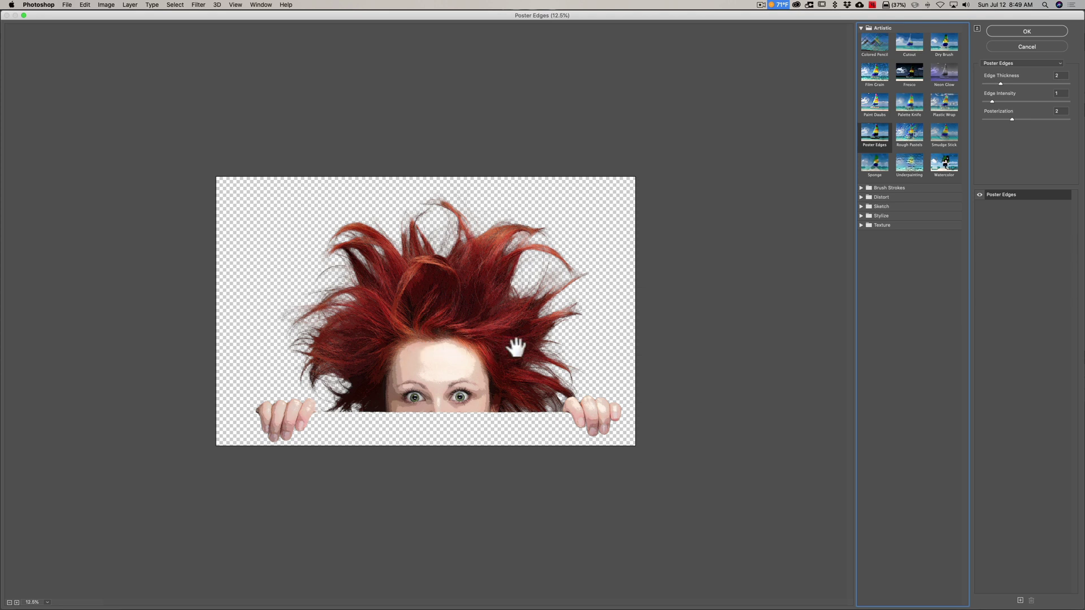
{"action": "left_click", "coordinate": [1025, 31]}
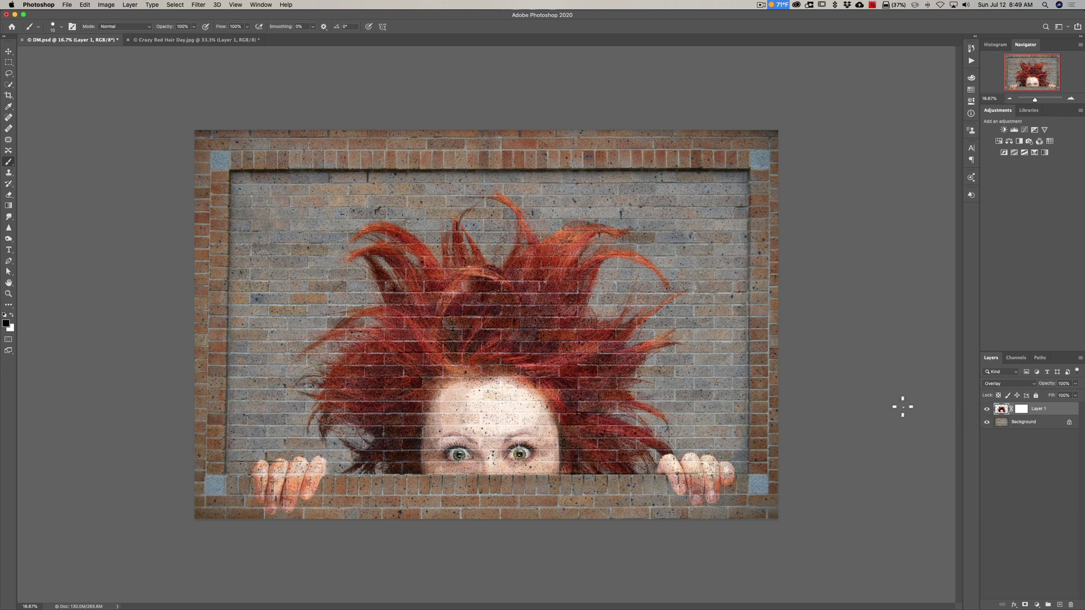
- Duplicate Layer 1 with Cmd+J and set the copy's opacity to 33%
{"action": "key", "text": "super"}
{"action": "key", "text": "super+j"}
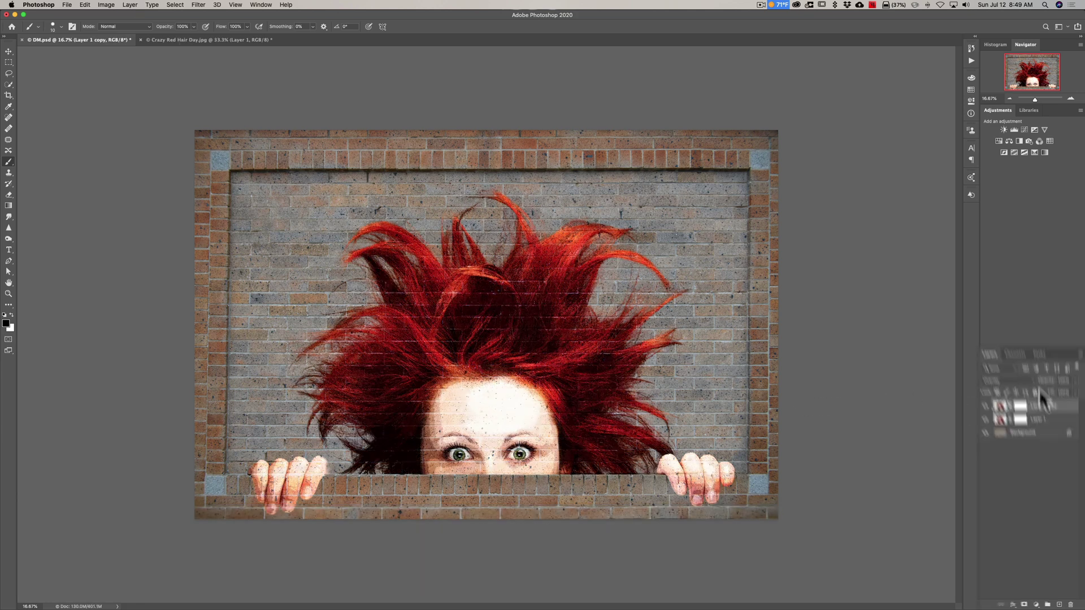
{"action": "left_click_drag", "start_coordinate": [1010, 157], "coordinate": [949, 153]}
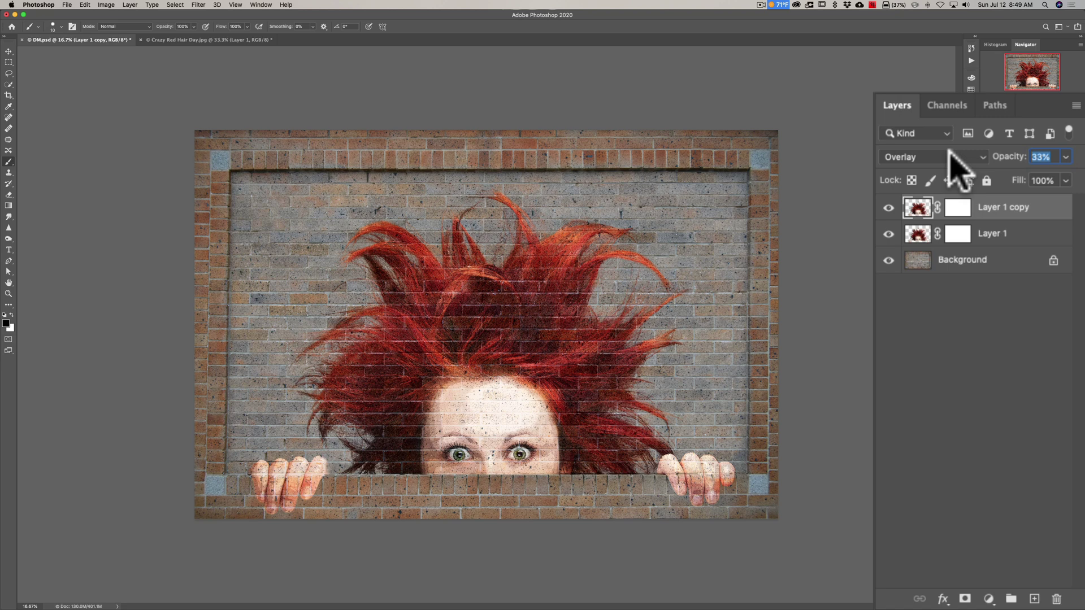
{"action": "left_click", "coordinate": [959, 150]}
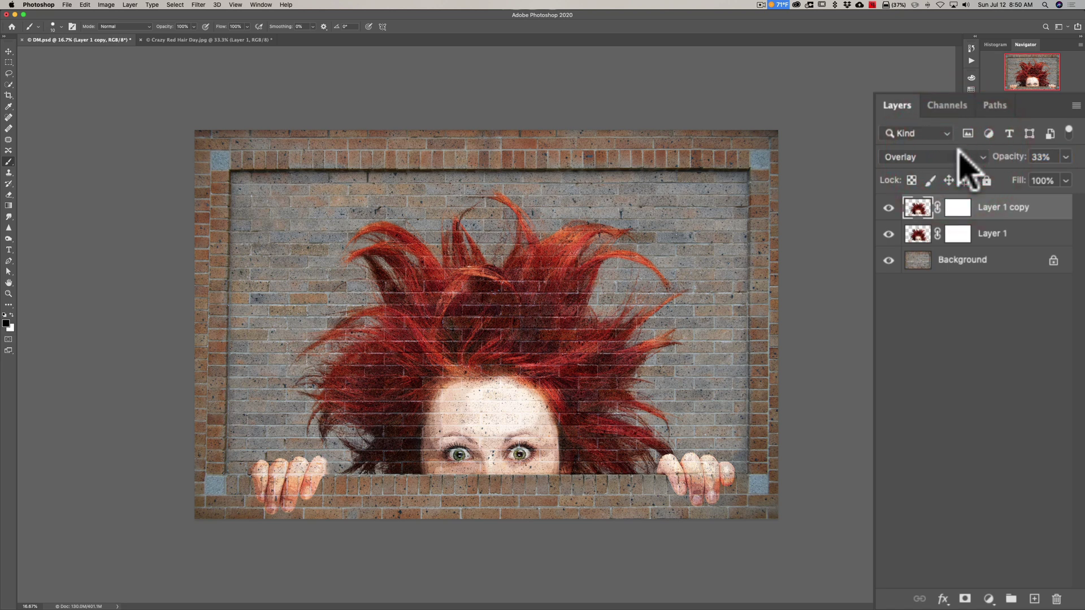